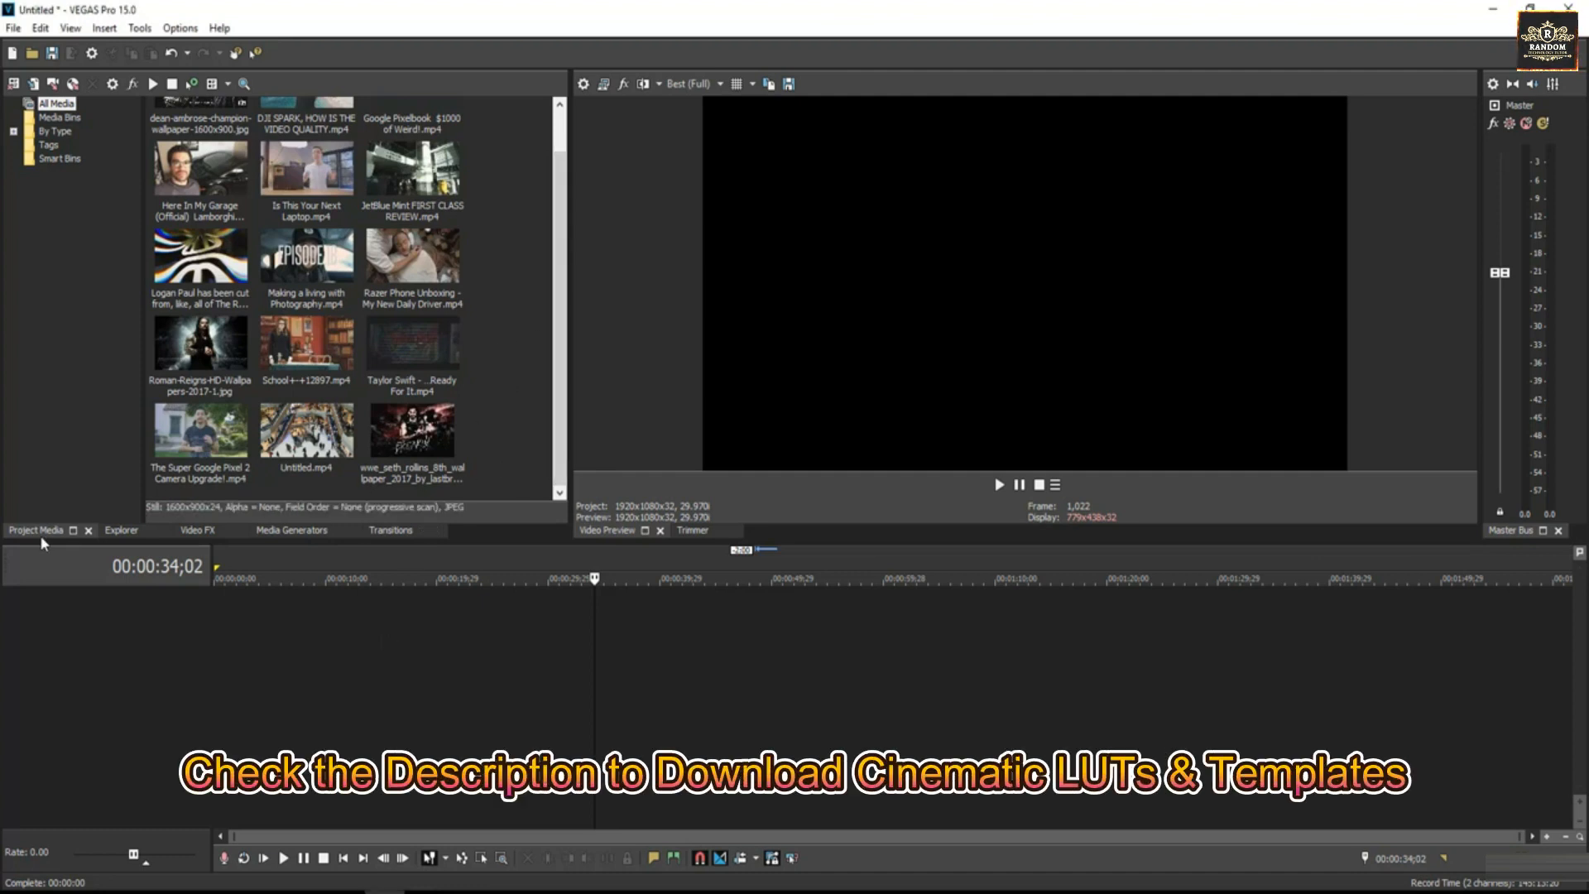
Place Untitled.mp4 at the start of the timeline and split it at 00:00:16;09
click(288, 434)
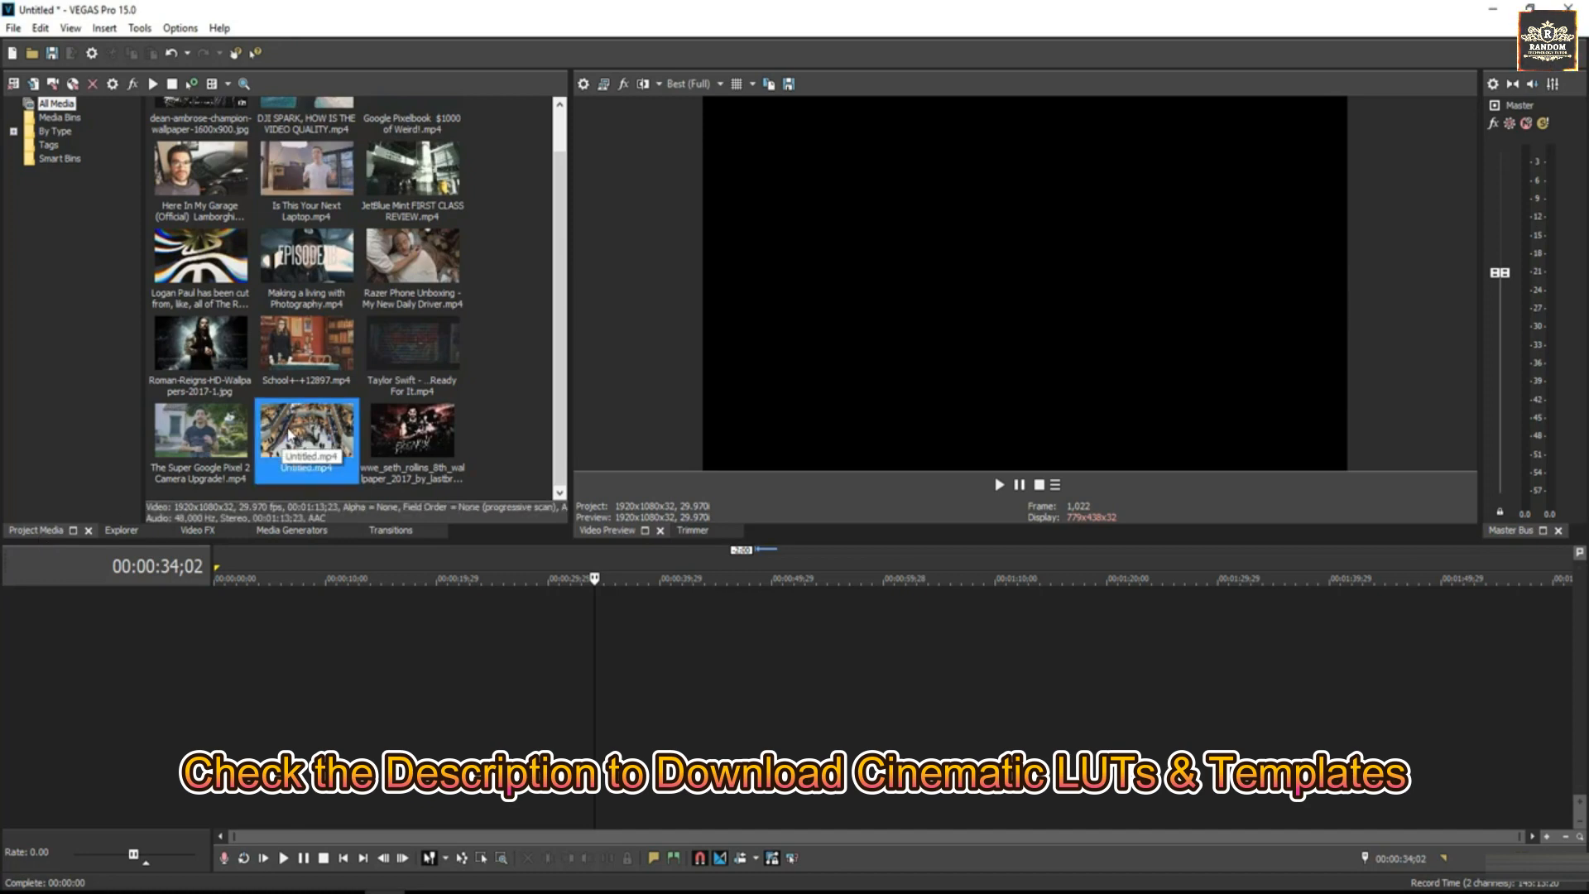
drag(290, 430, 190, 629)
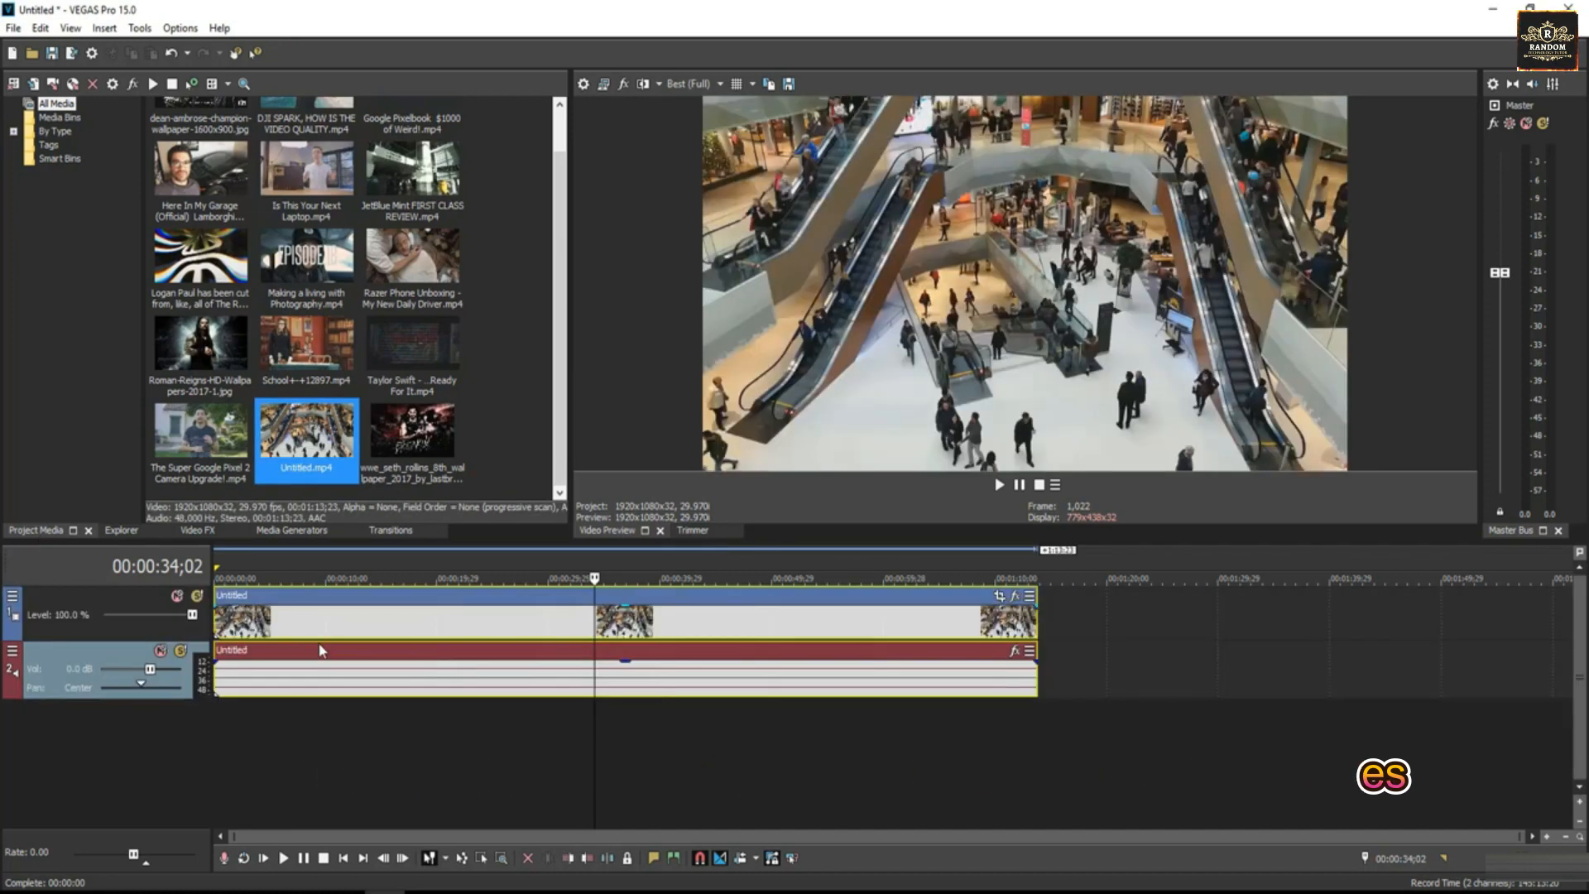
click(423, 626)
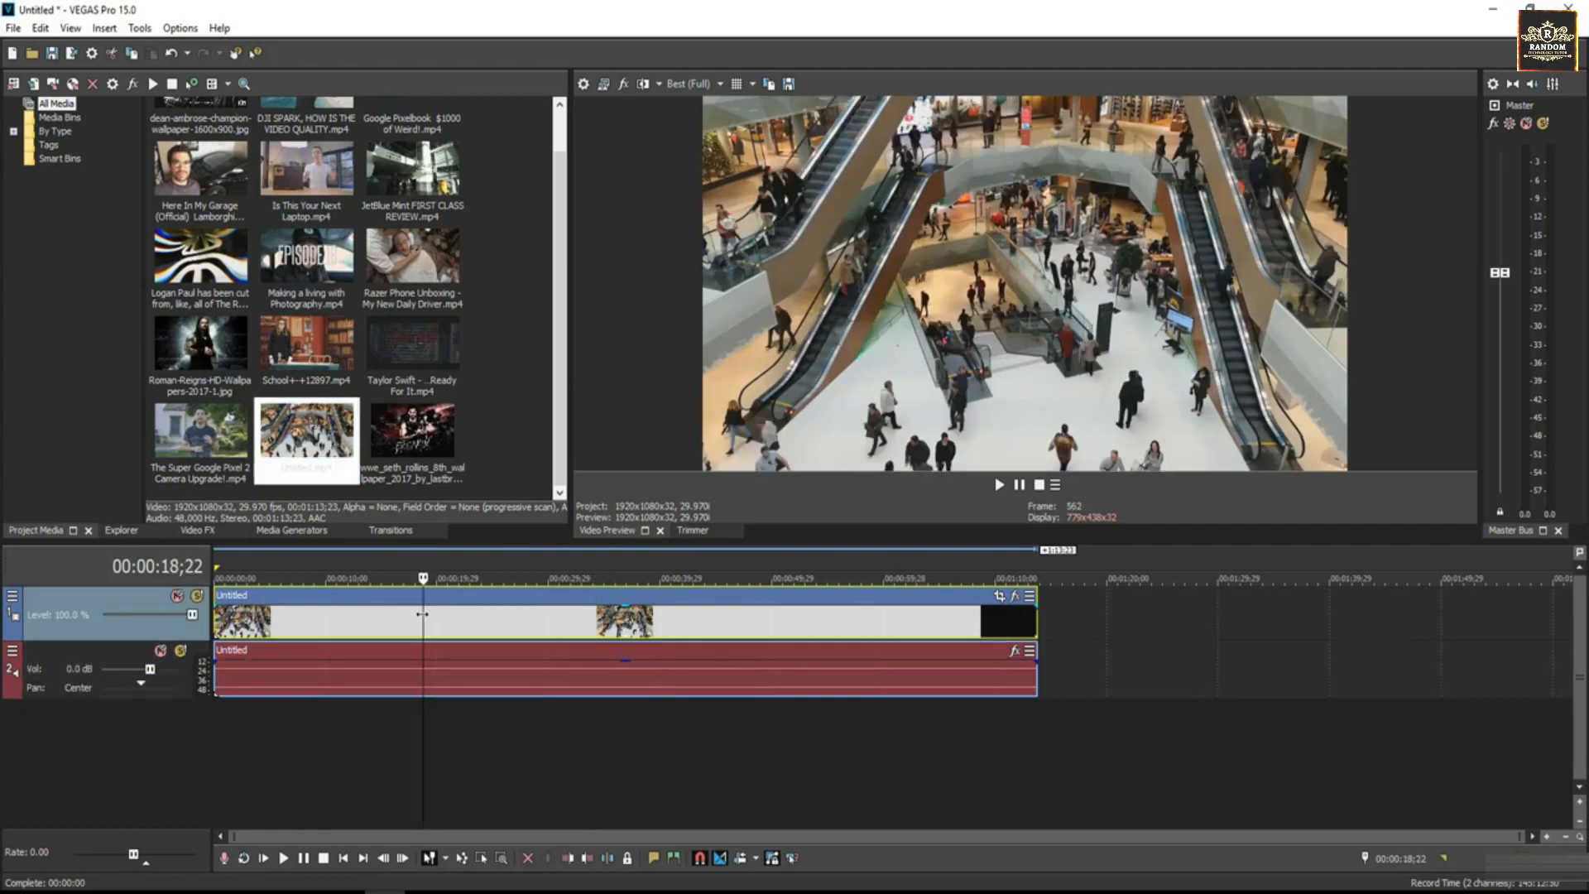
drag(423, 614, 395, 612)
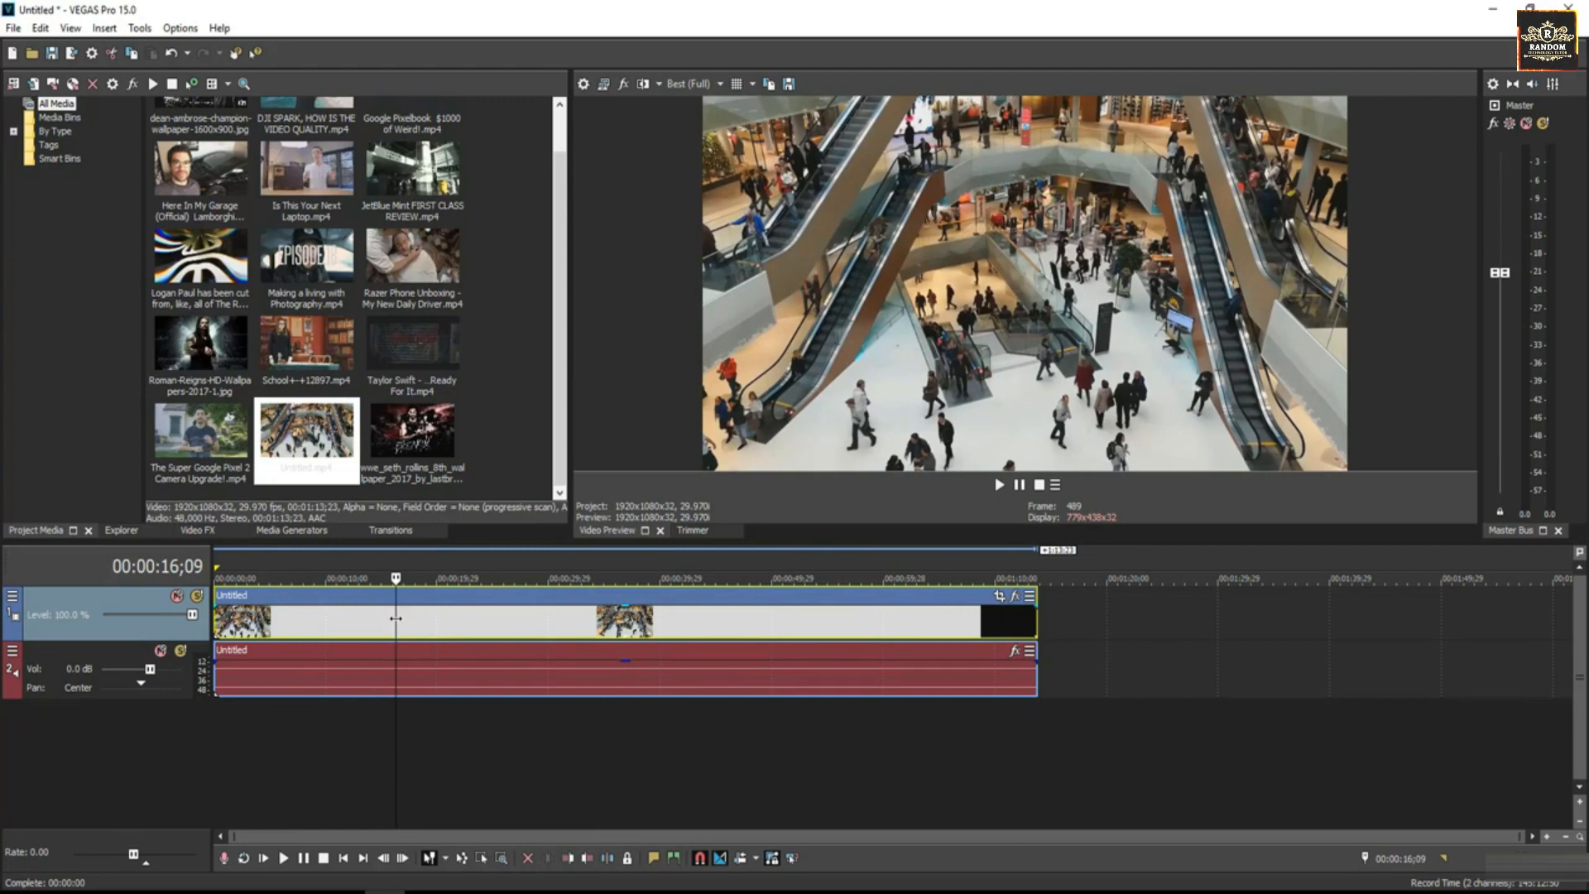
right_click(395, 618)
click(420, 603)
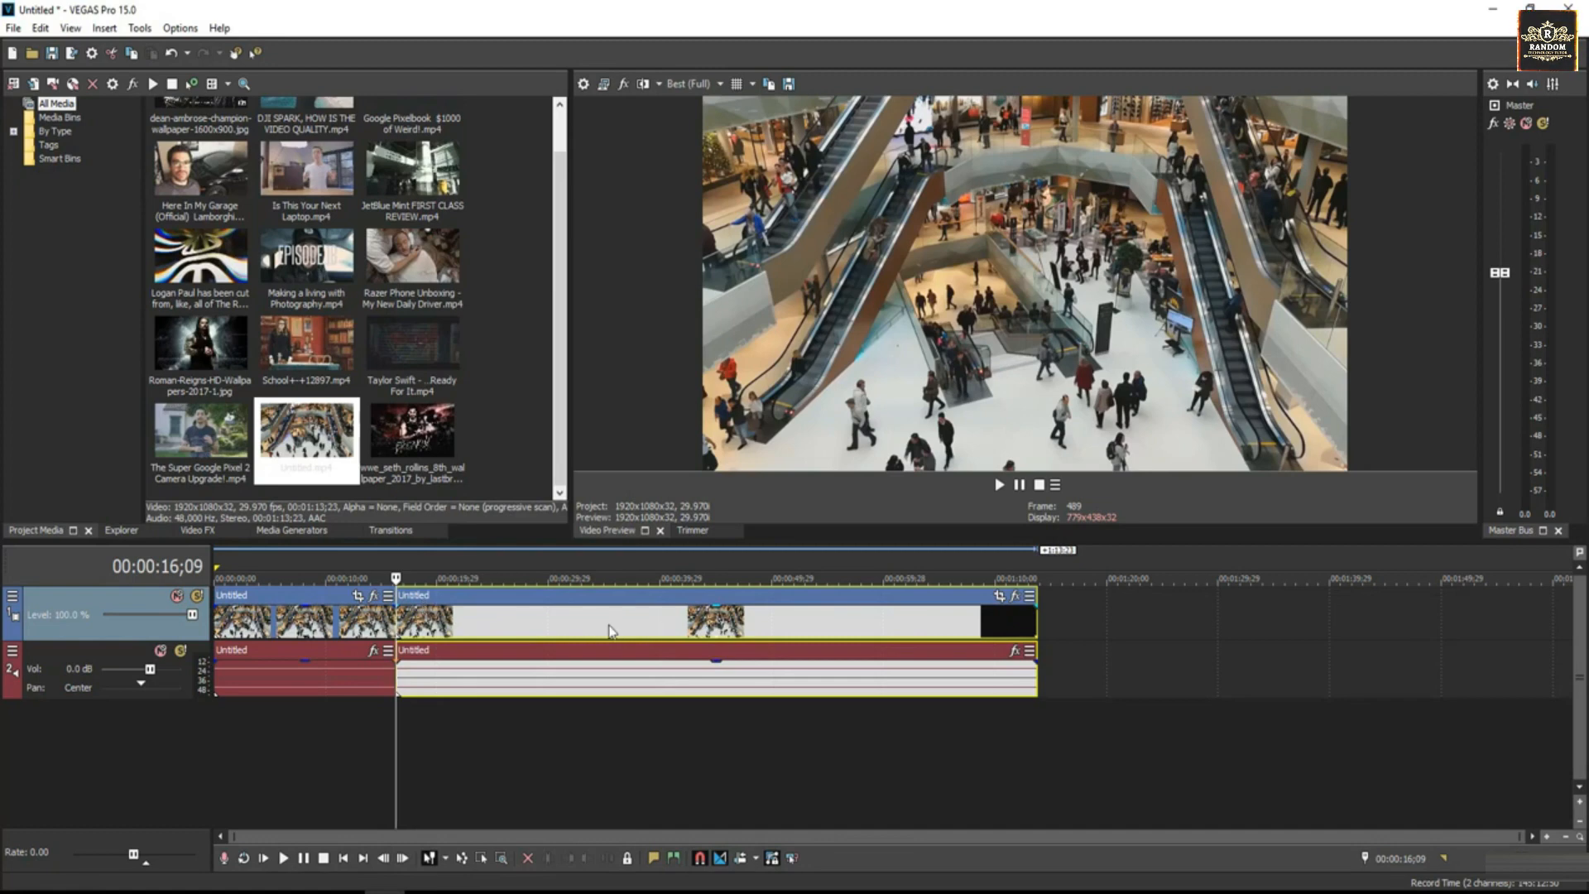
Split the second part of the clip at 00:00:37;08 to isolate a middle section
click(631, 620)
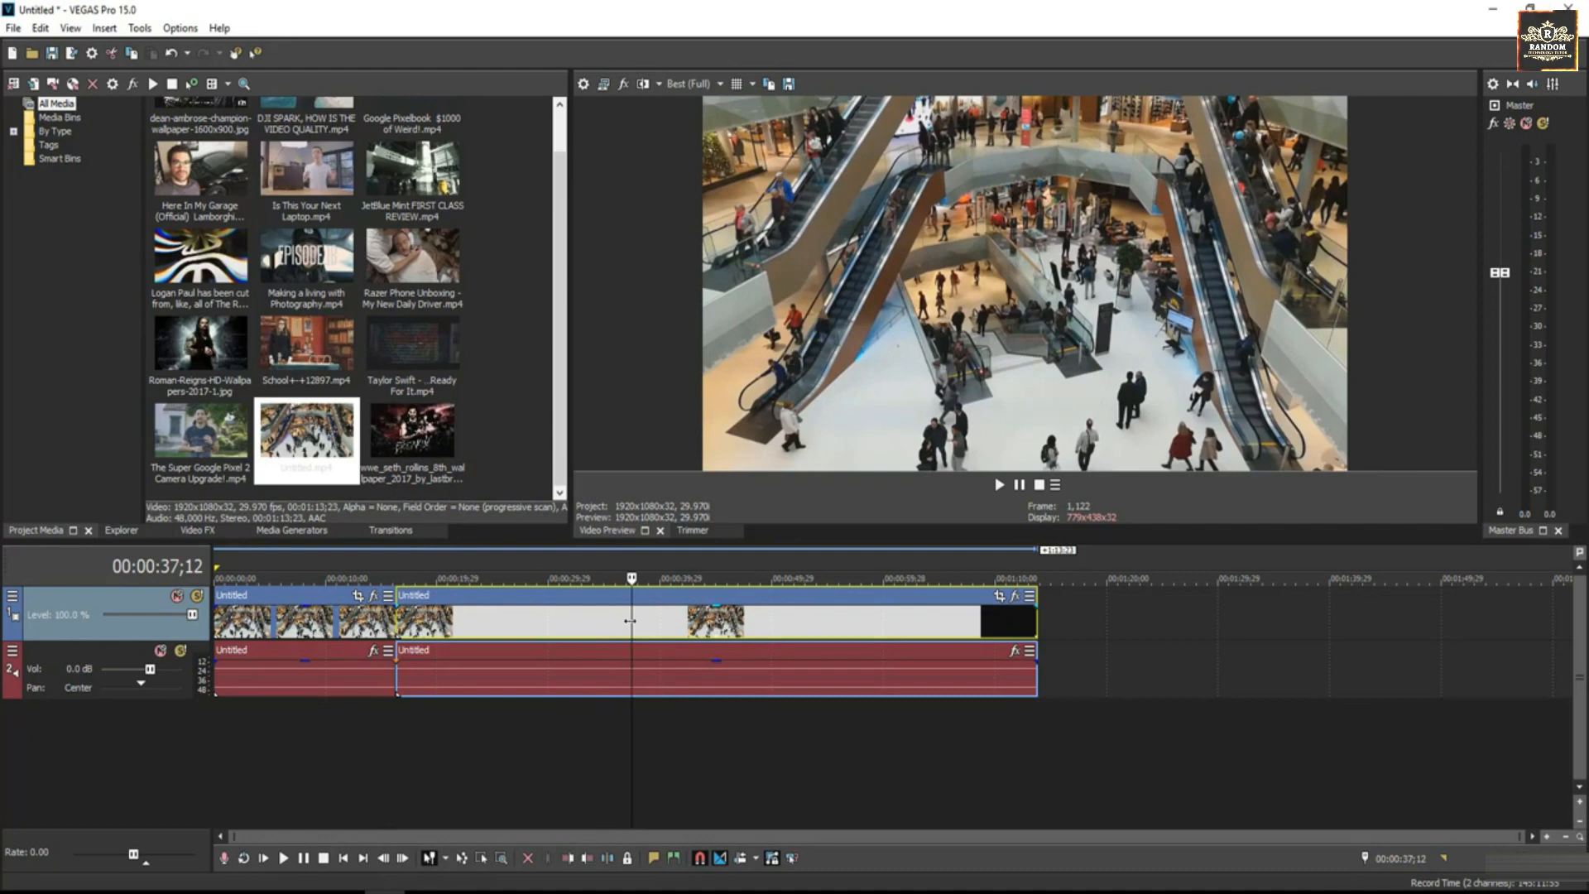
click(629, 622)
right_click(629, 626)
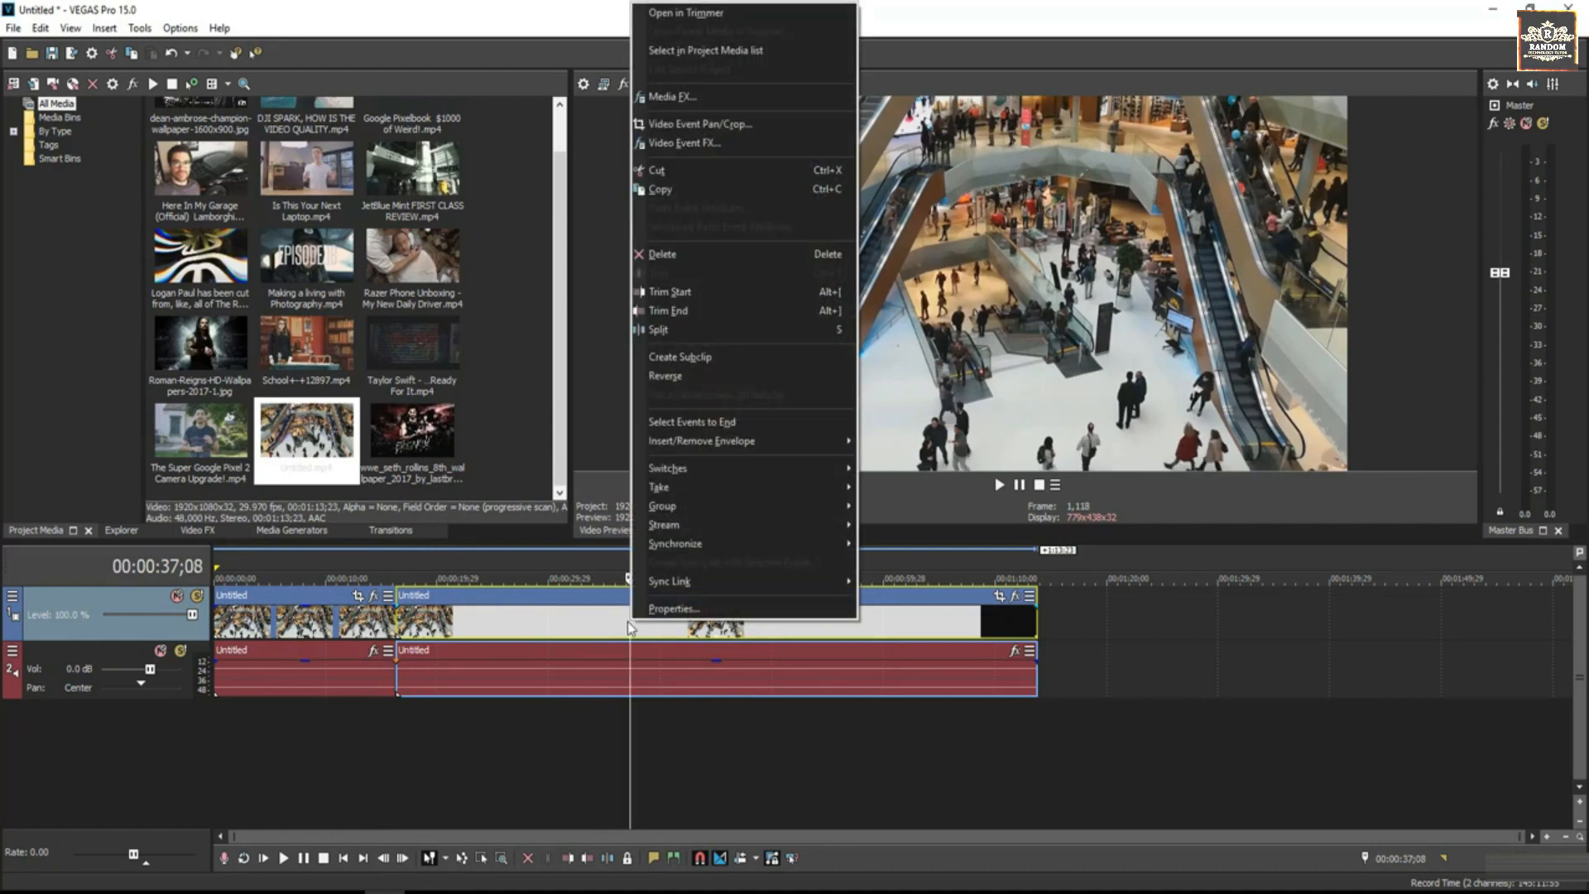
click(658, 329)
In the middle clip's Pan/Crop, keyframe a zoom at 00:00:08;22 with a 1,116.7 × 628.1 crop centred at 1,110.6, 366.0
click(438, 622)
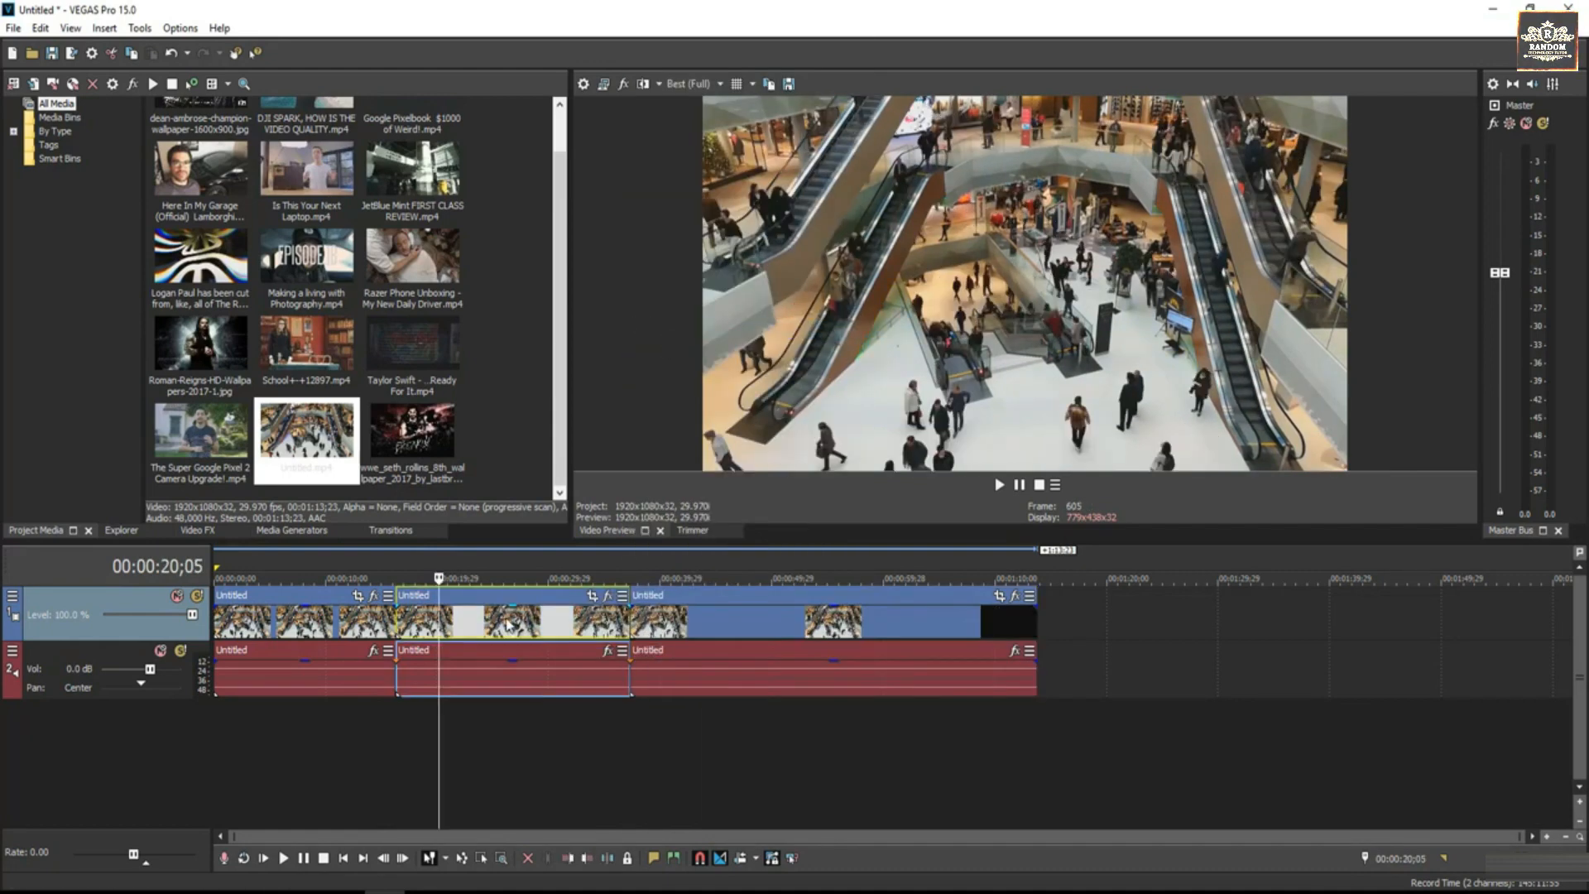
click(458, 623)
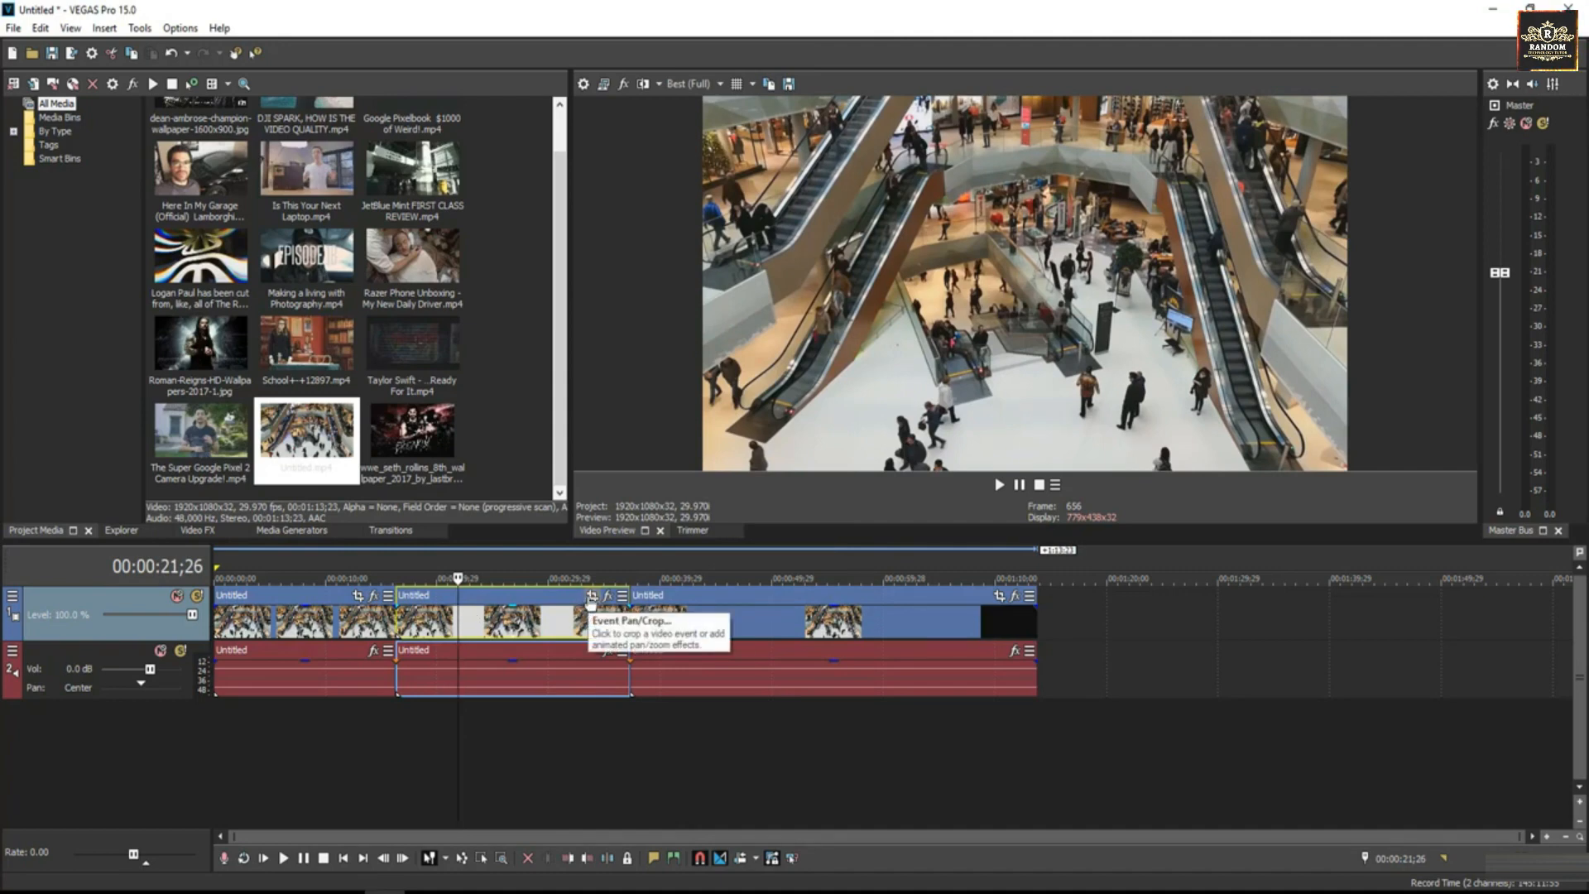
click(591, 598)
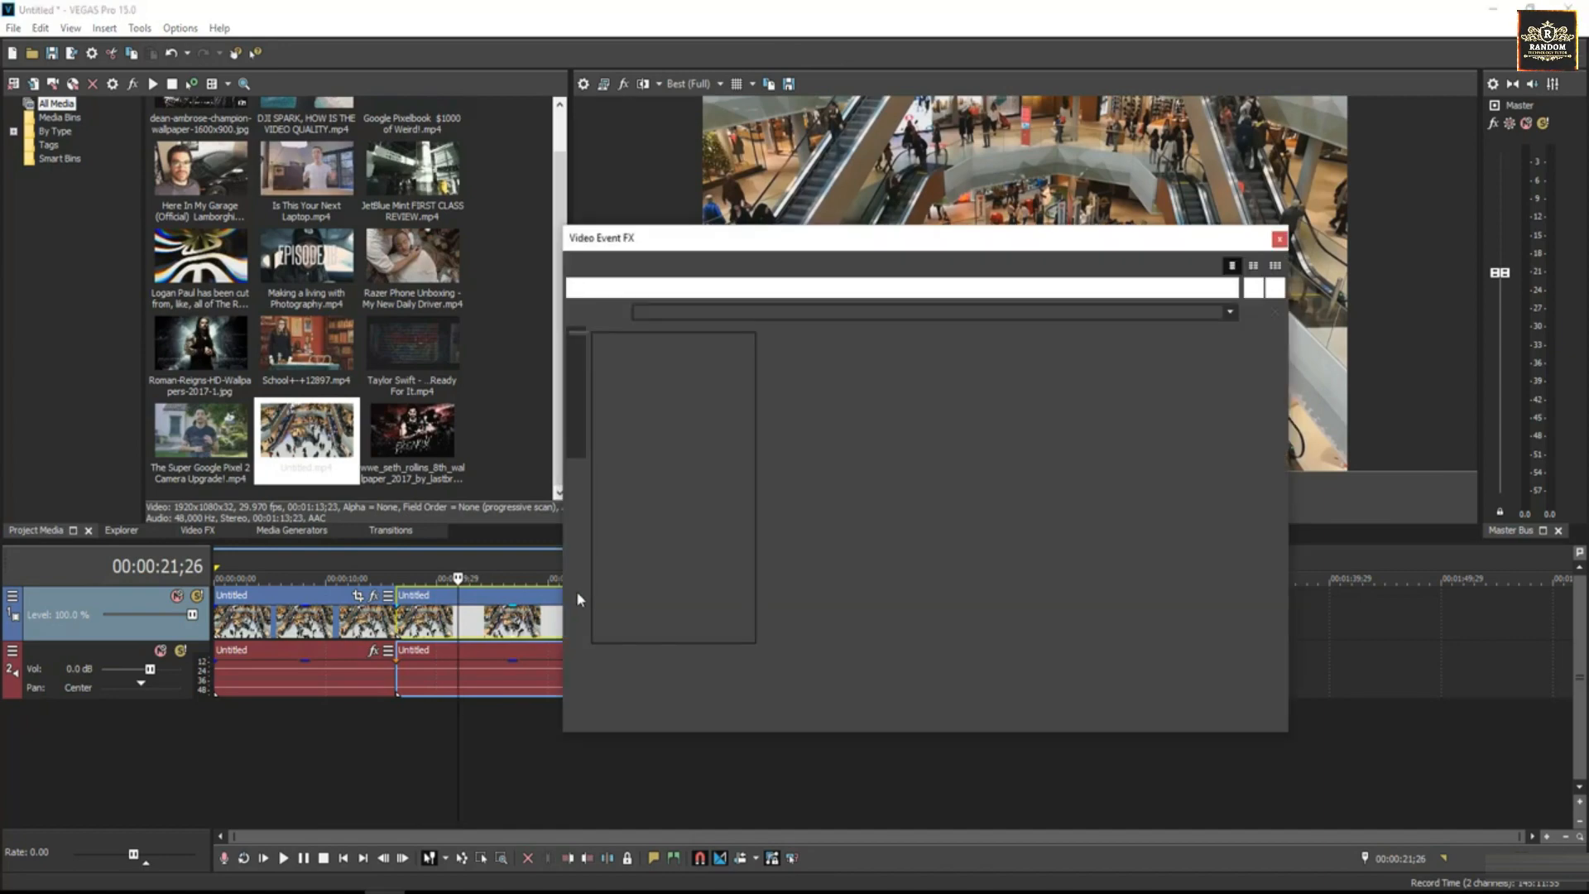
drag(958, 235, 634, 116)
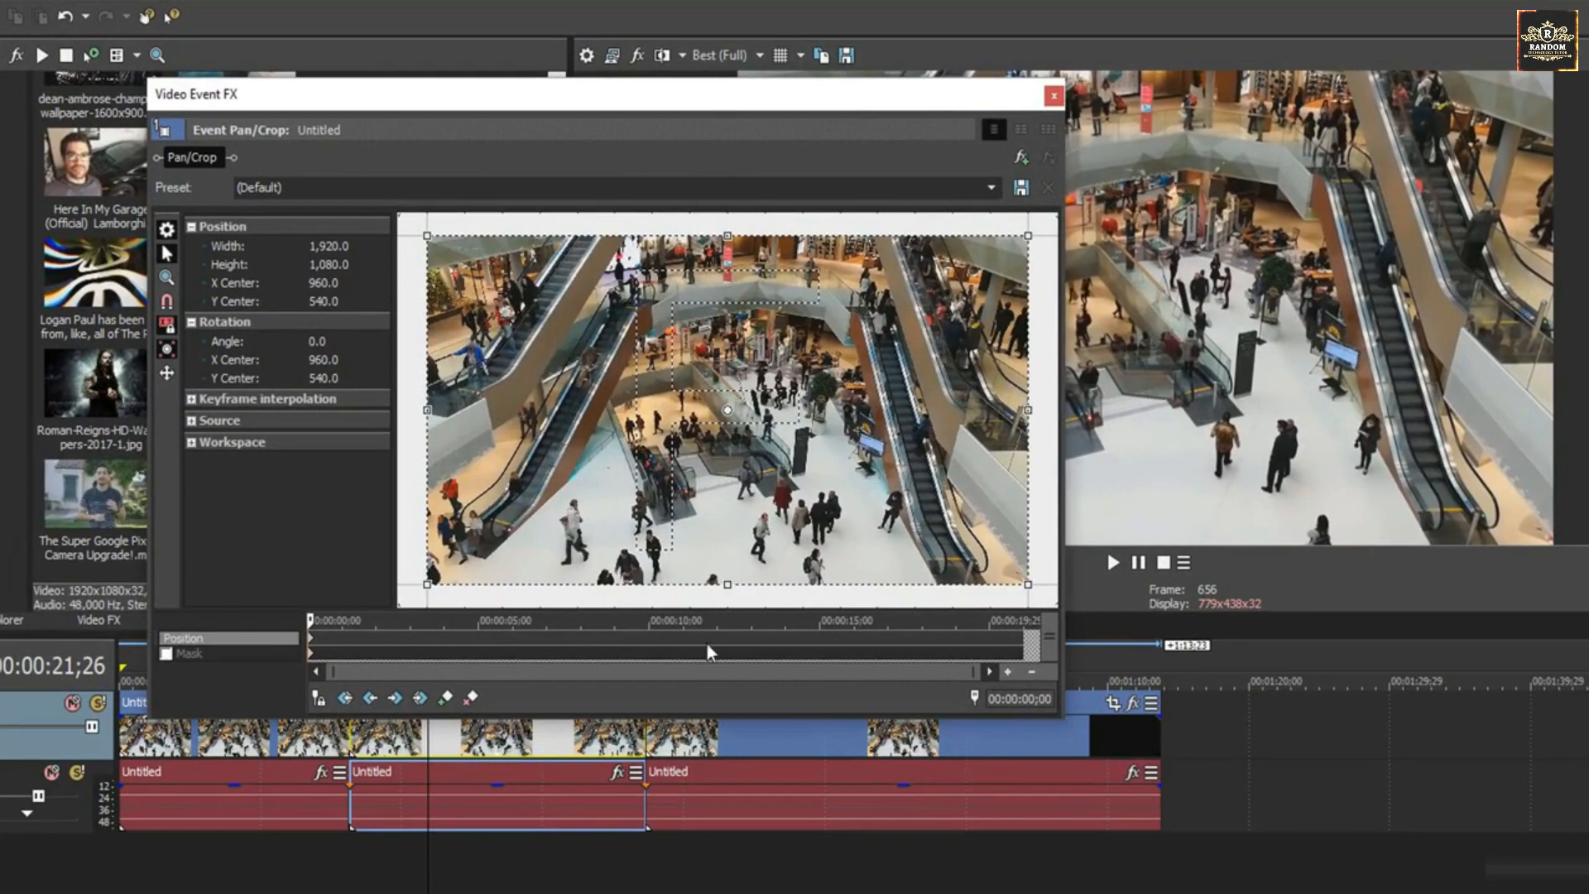
drag(342, 631, 430, 628)
drag(574, 641, 609, 636)
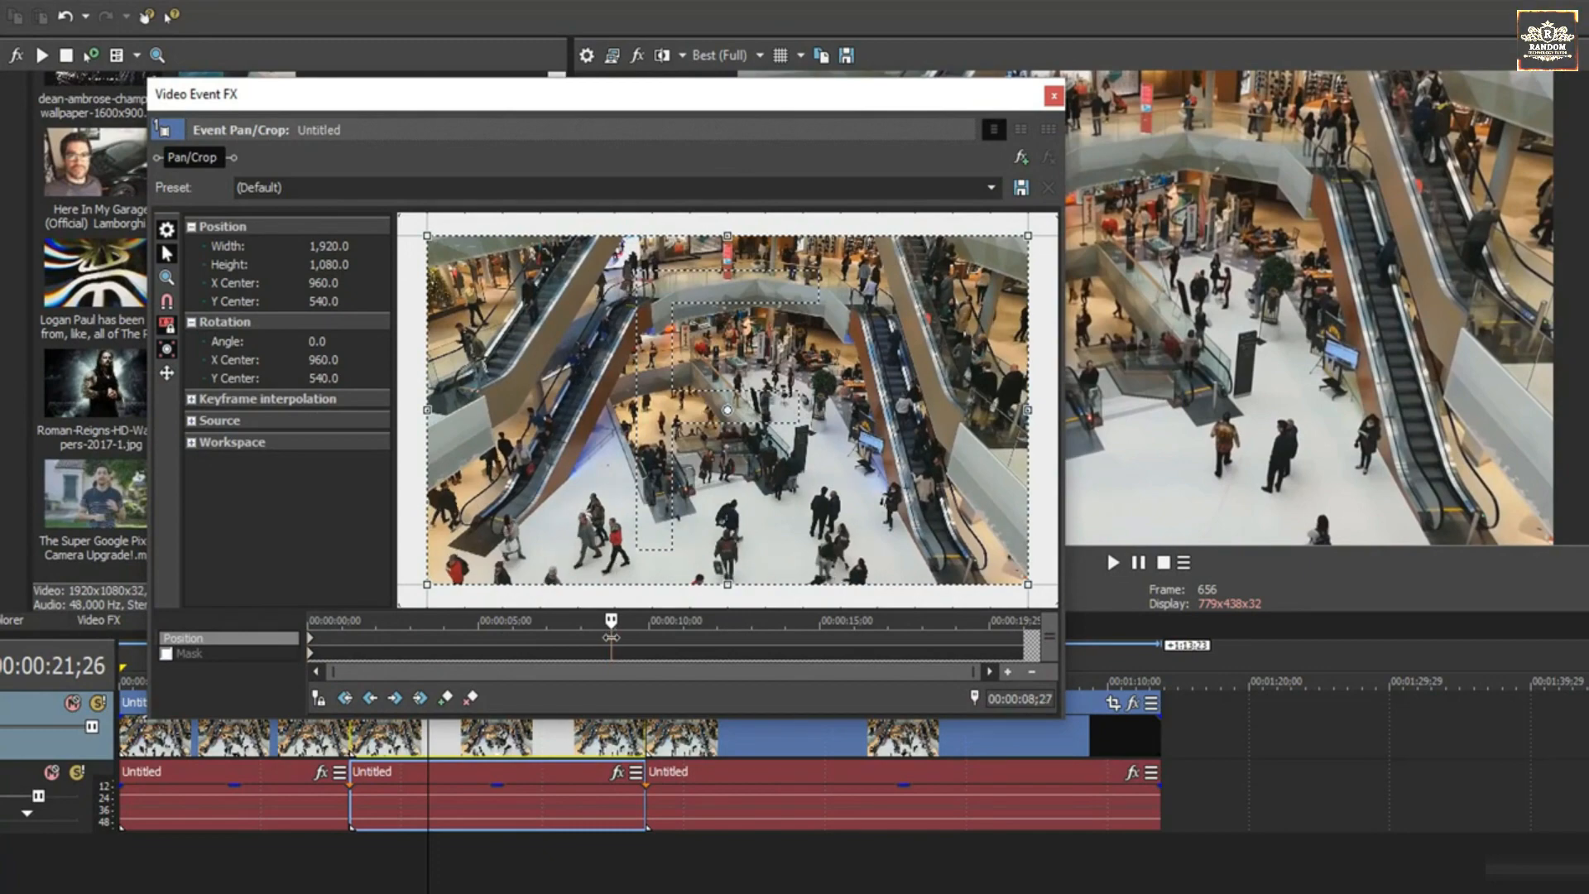
mouse_move(610, 637)
mouse_down()
mouse_move(532, 634)
mouse_move(606, 633)
mouse_up()
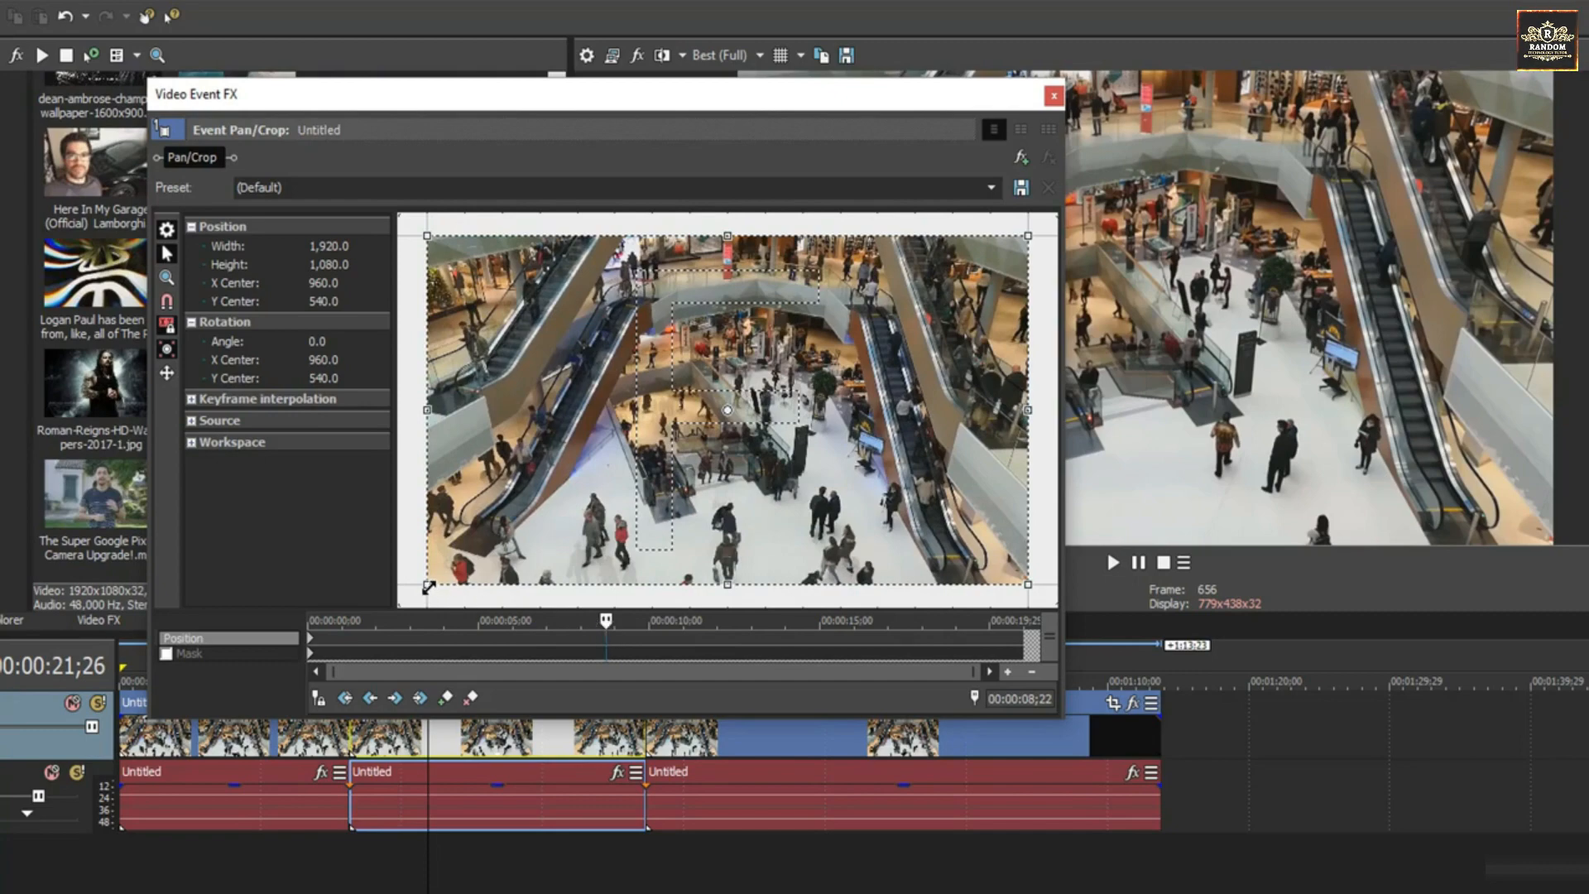
drag(430, 585, 553, 530)
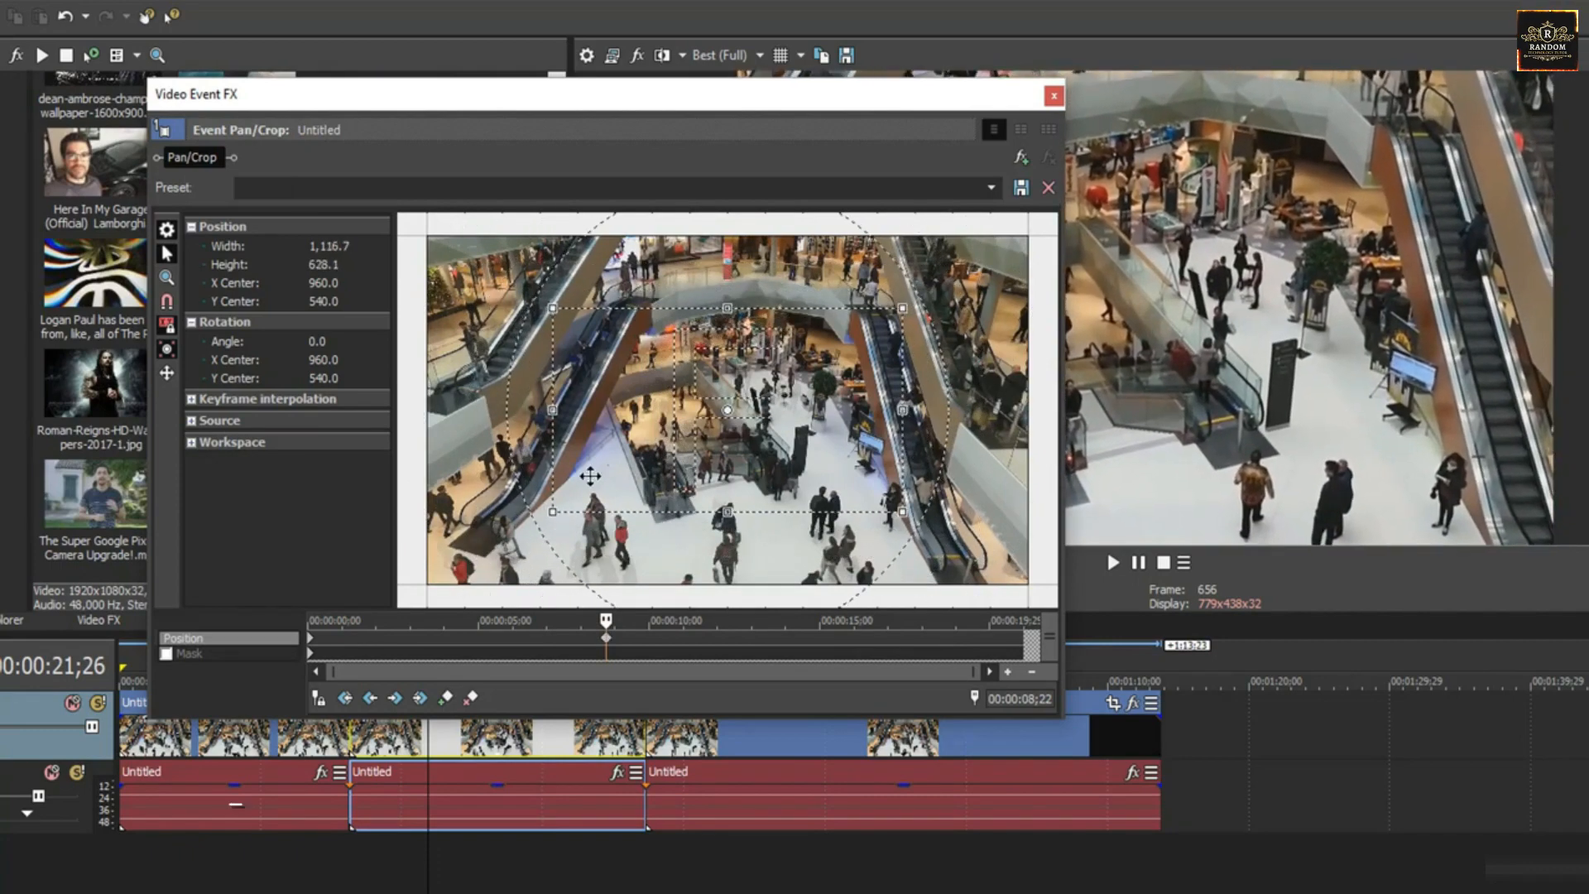
drag(591, 477, 683, 366)
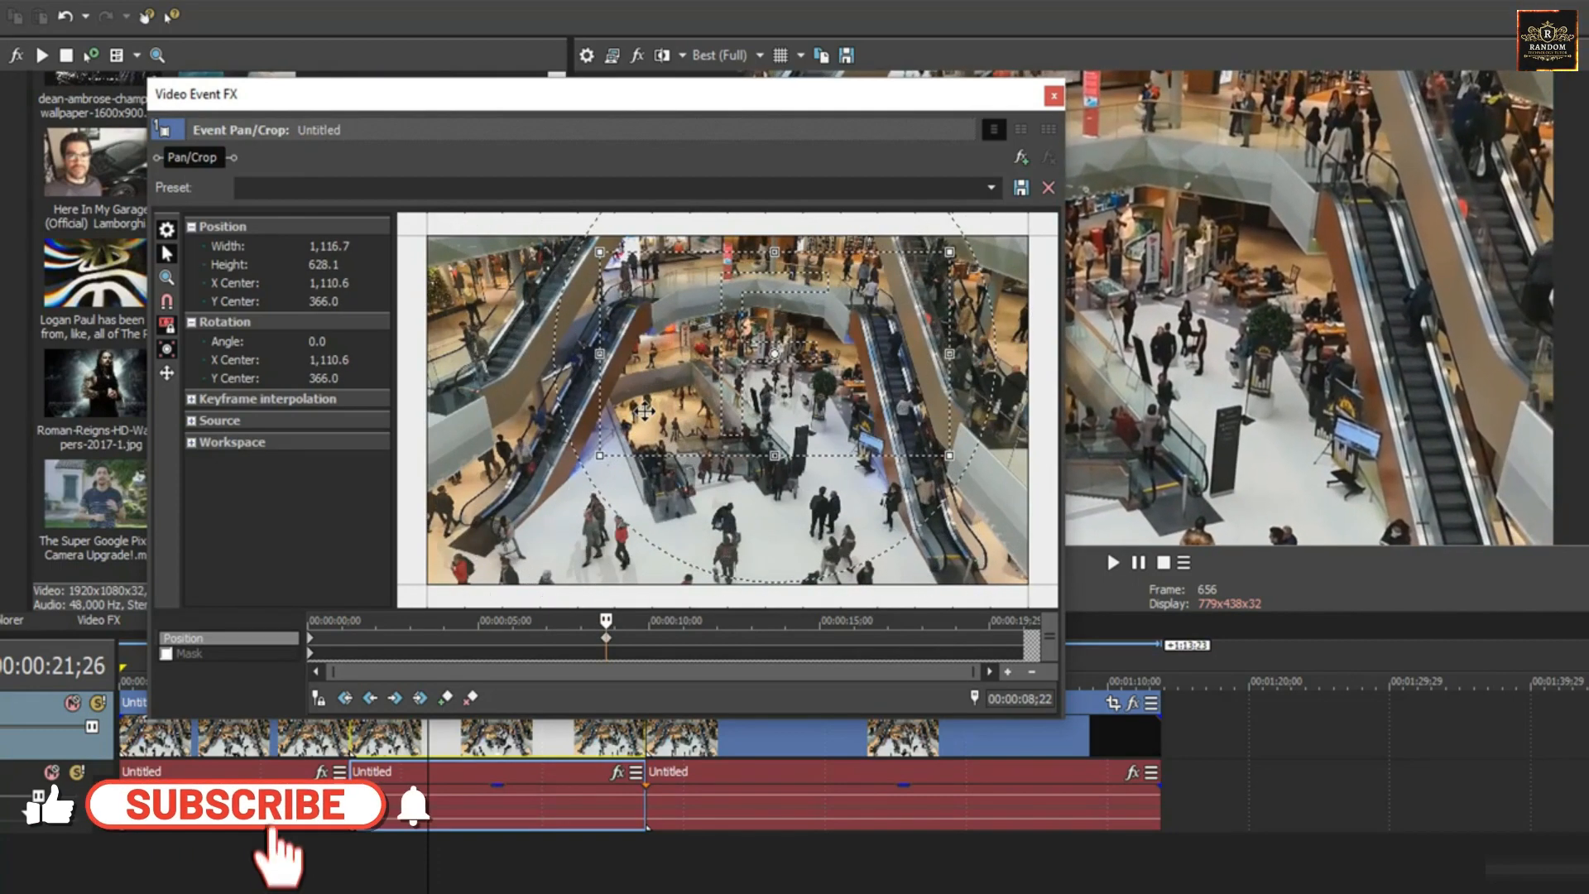
Close the Pan/Crop settings and play the timeline from about 00:00:15;21 to preview the zoom
drag(606, 620, 662, 621)
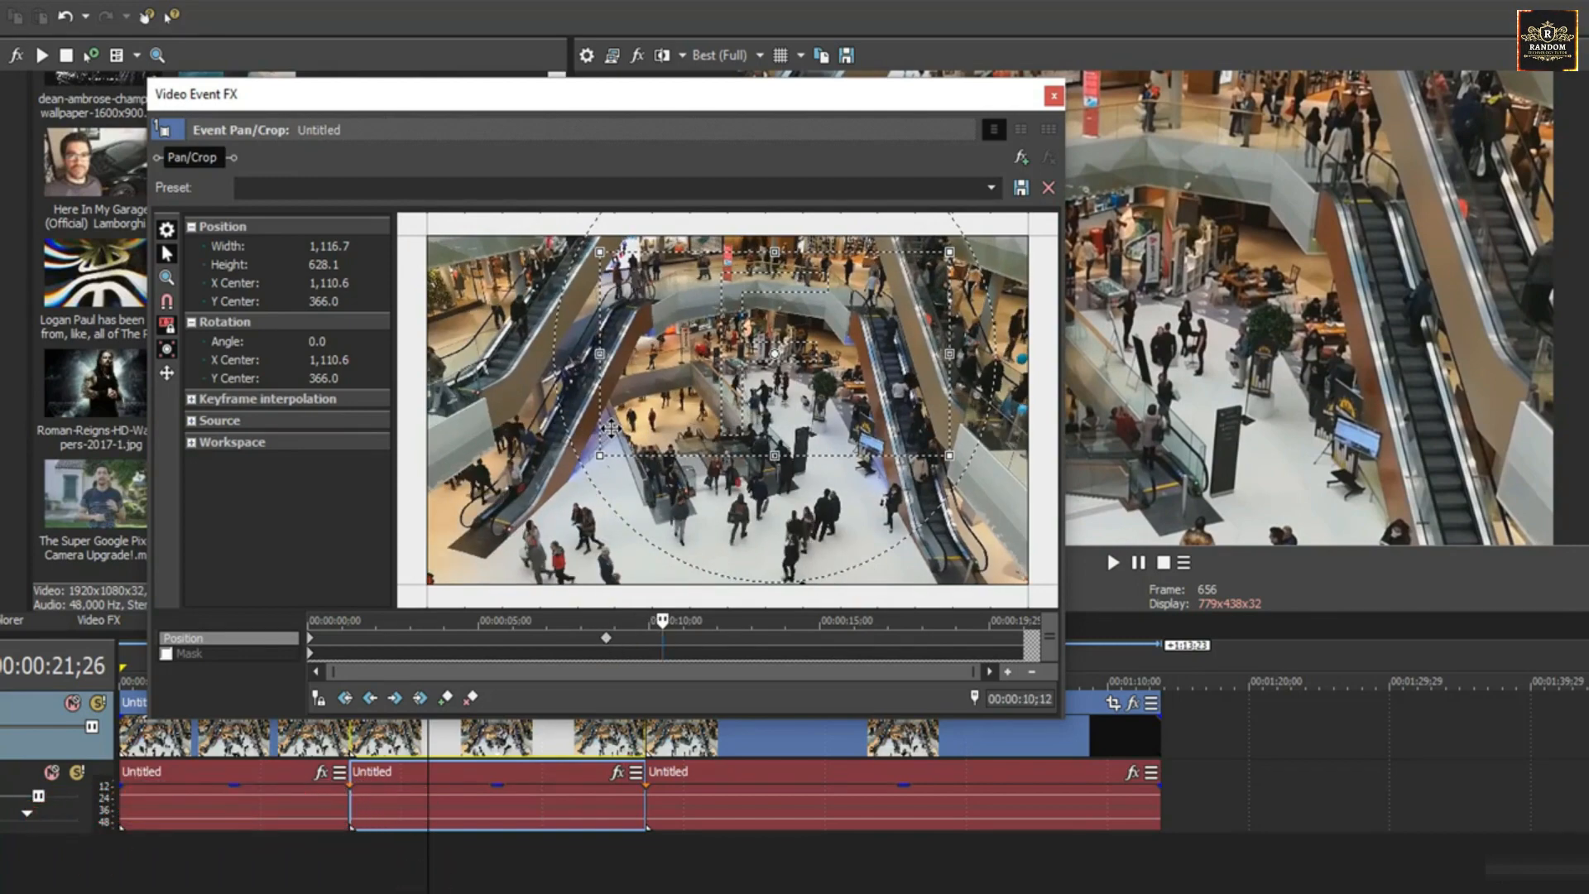
click(1054, 95)
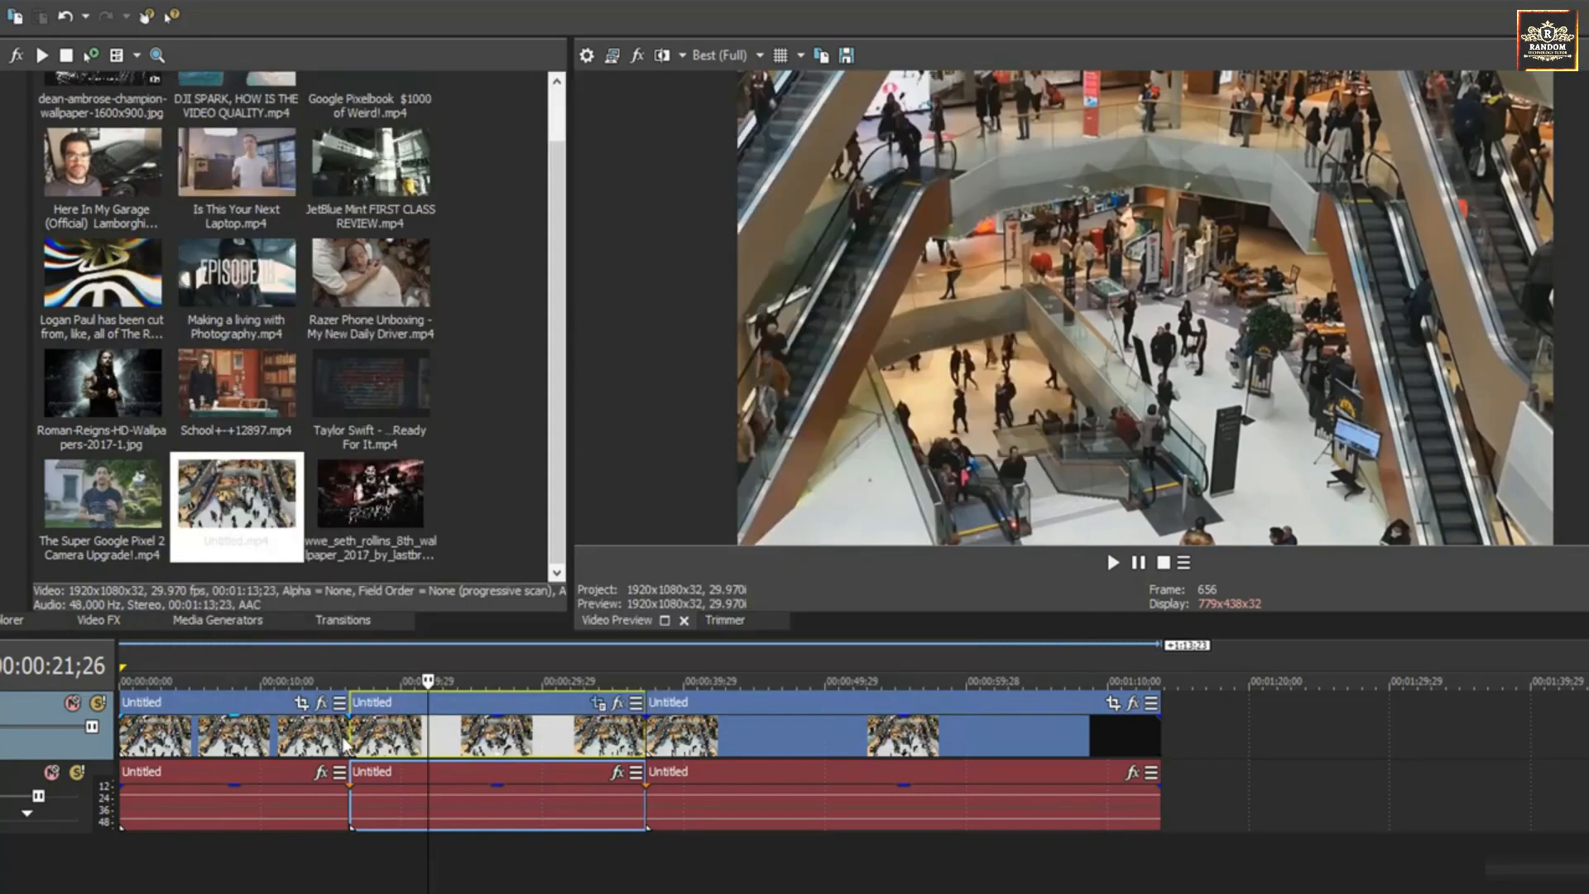
click(345, 745)
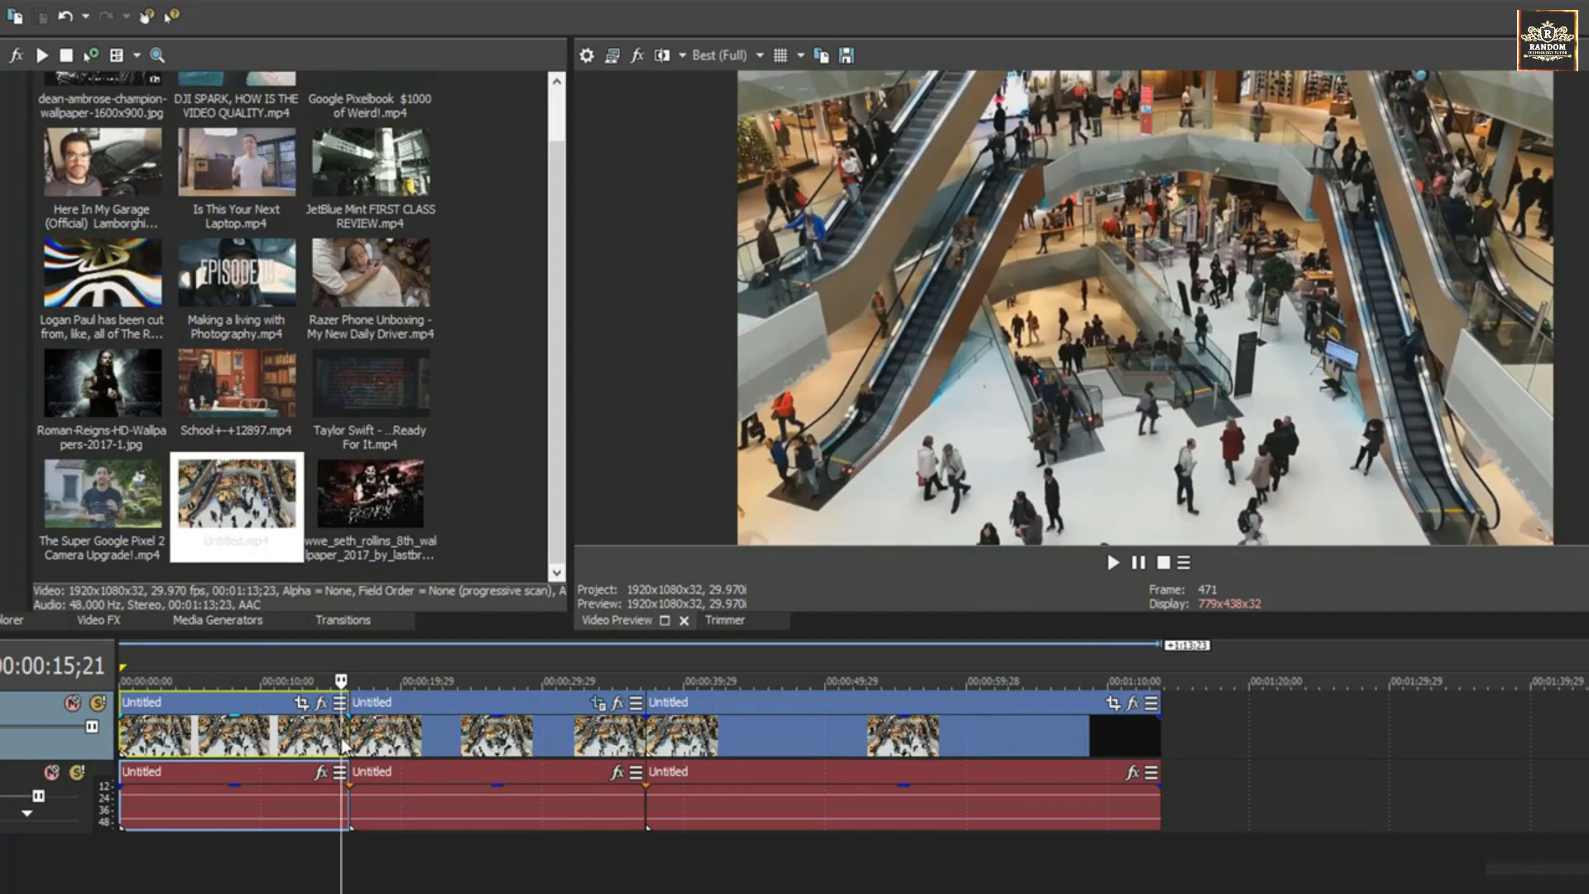
key(space)
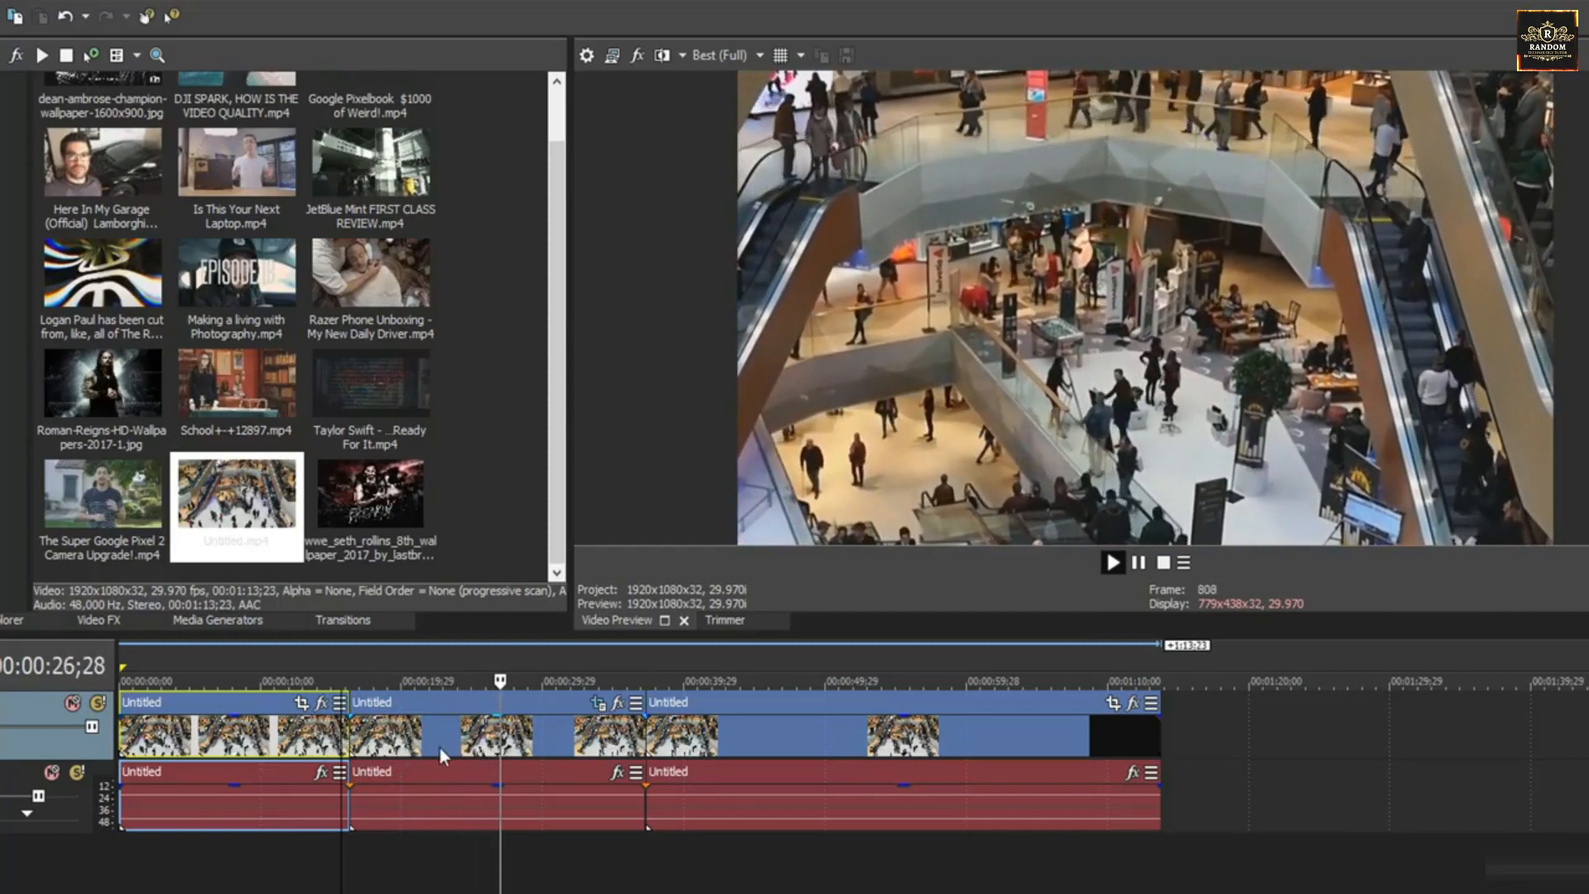
Move the middle clip's zoom keyframe earlier, to about 3 seconds, to speed up the zoom
click(553, 732)
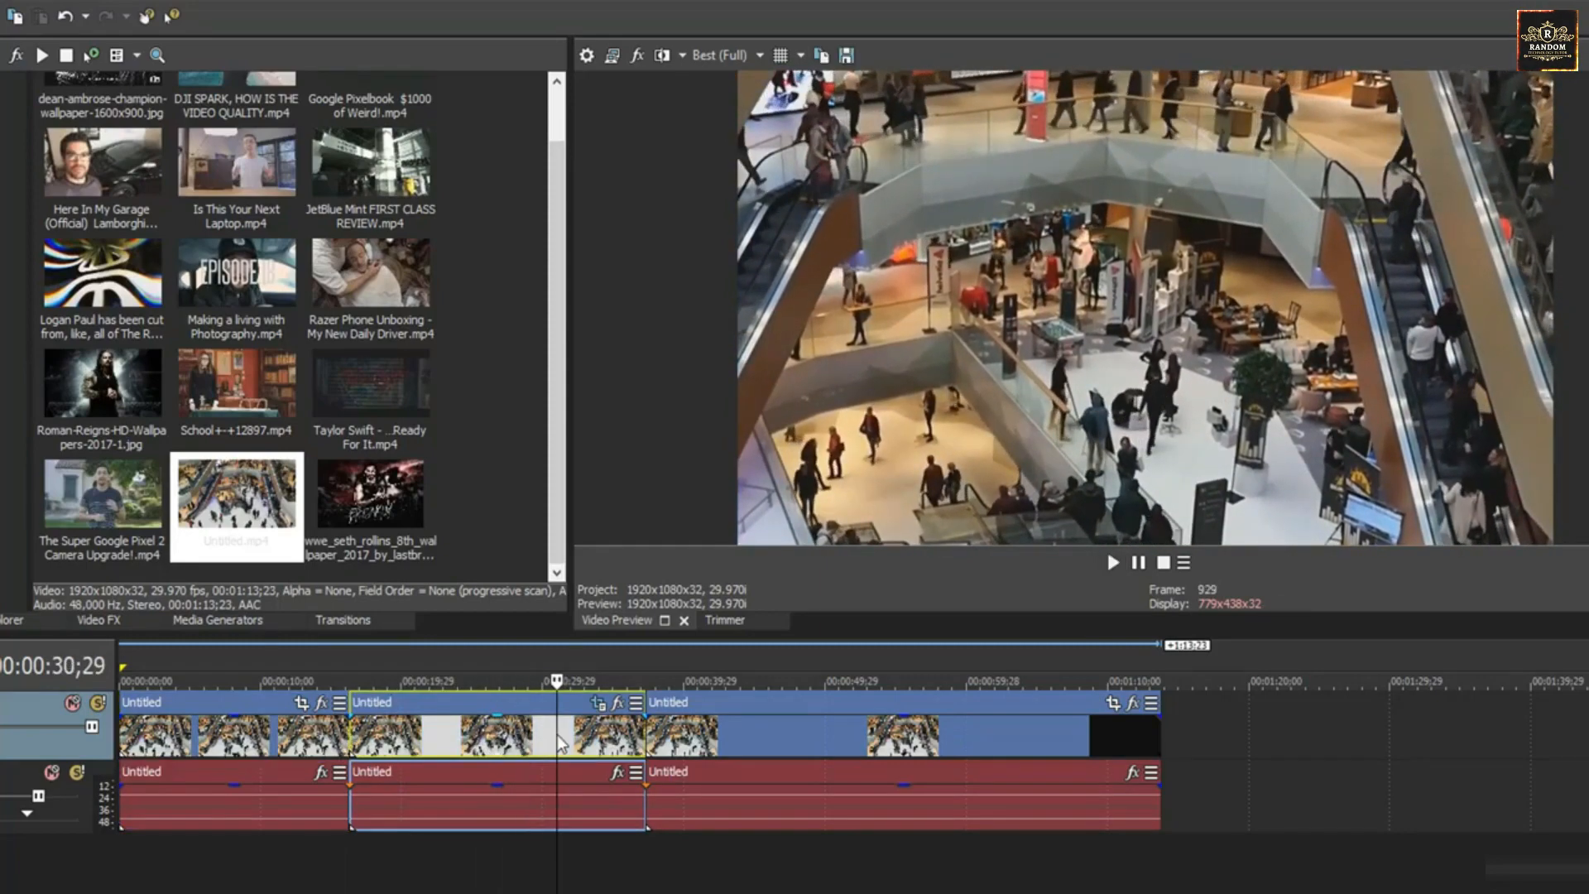
click(597, 702)
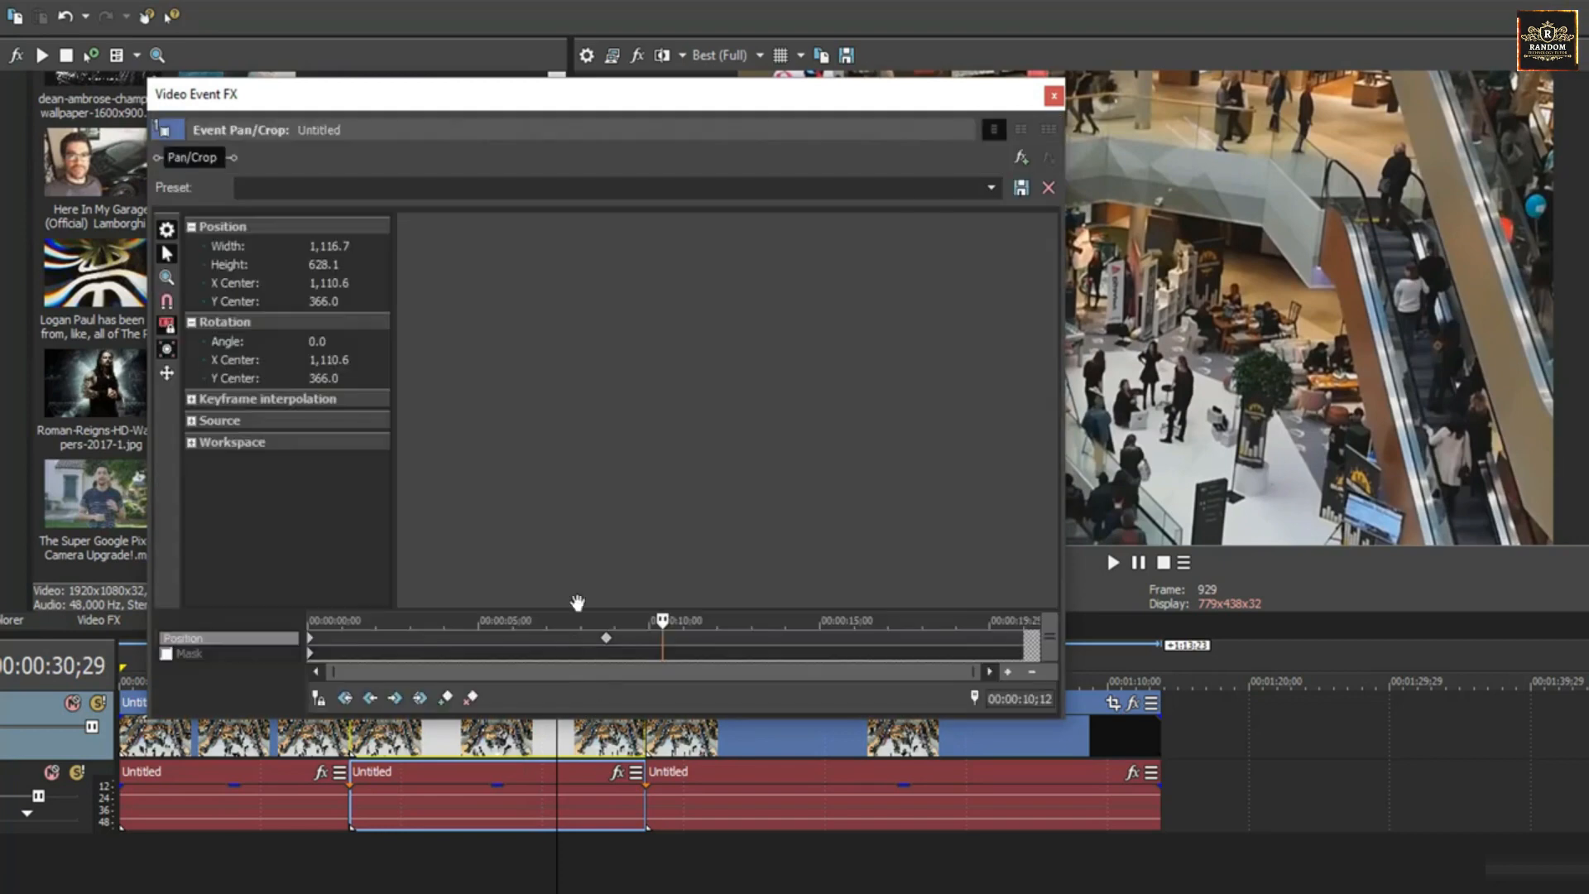
click(608, 645)
drag(587, 647, 423, 649)
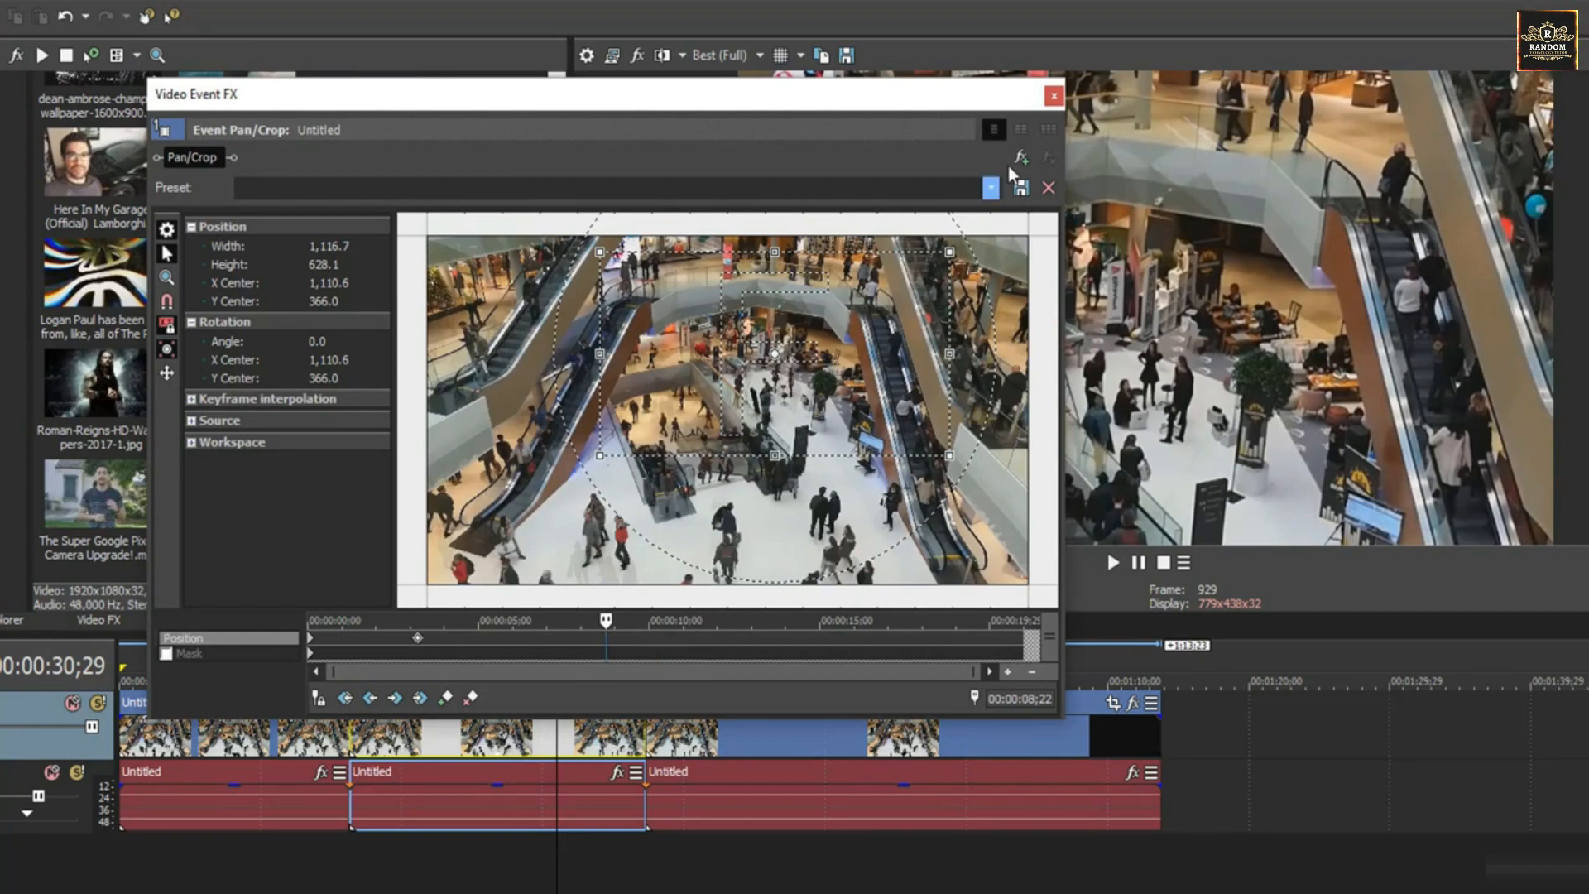
Close the Pan/Crop settings and preview the faster zoom from about 00:00:15;17
click(1054, 96)
click(341, 742)
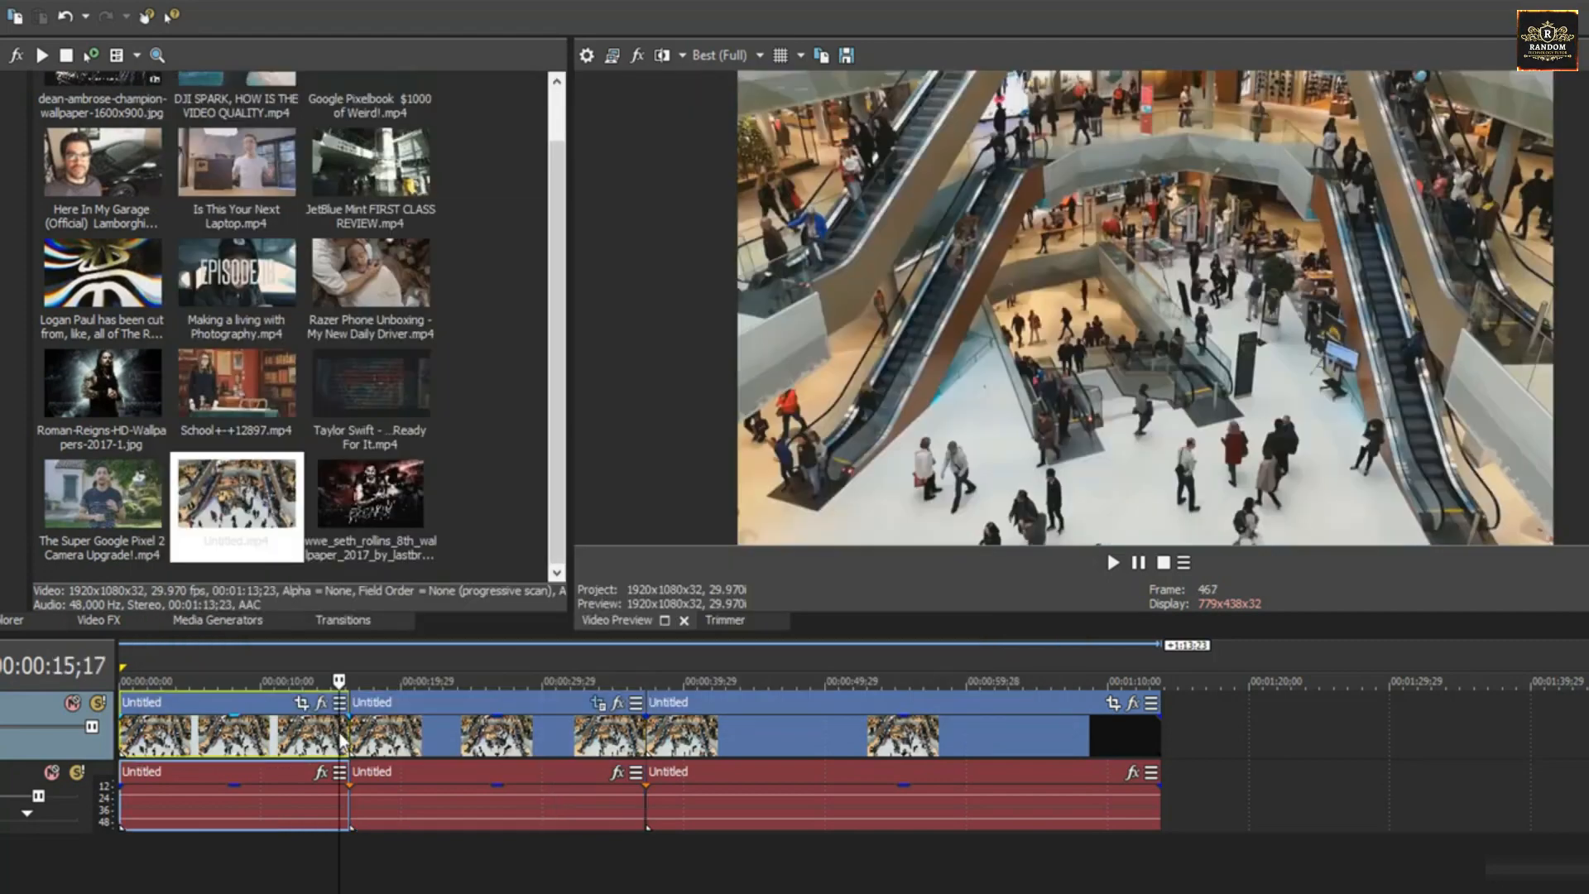
key(space)
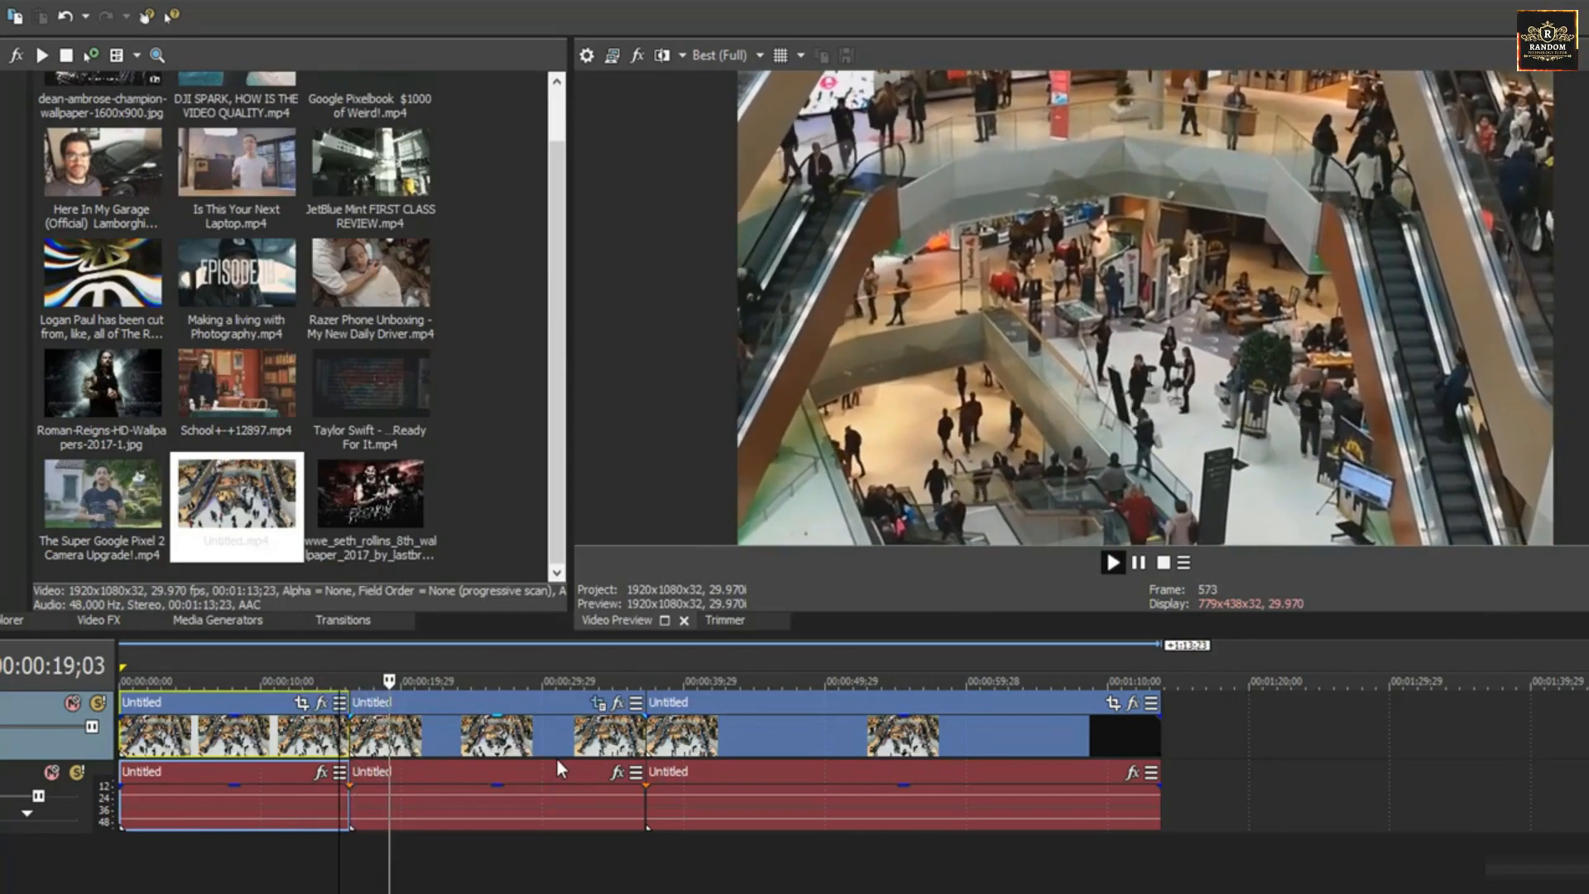
Stop playback and move the middle clip's zoom keyframe to 00:00:14;14 in Pan/Crop to slow the zoom down
click(538, 744)
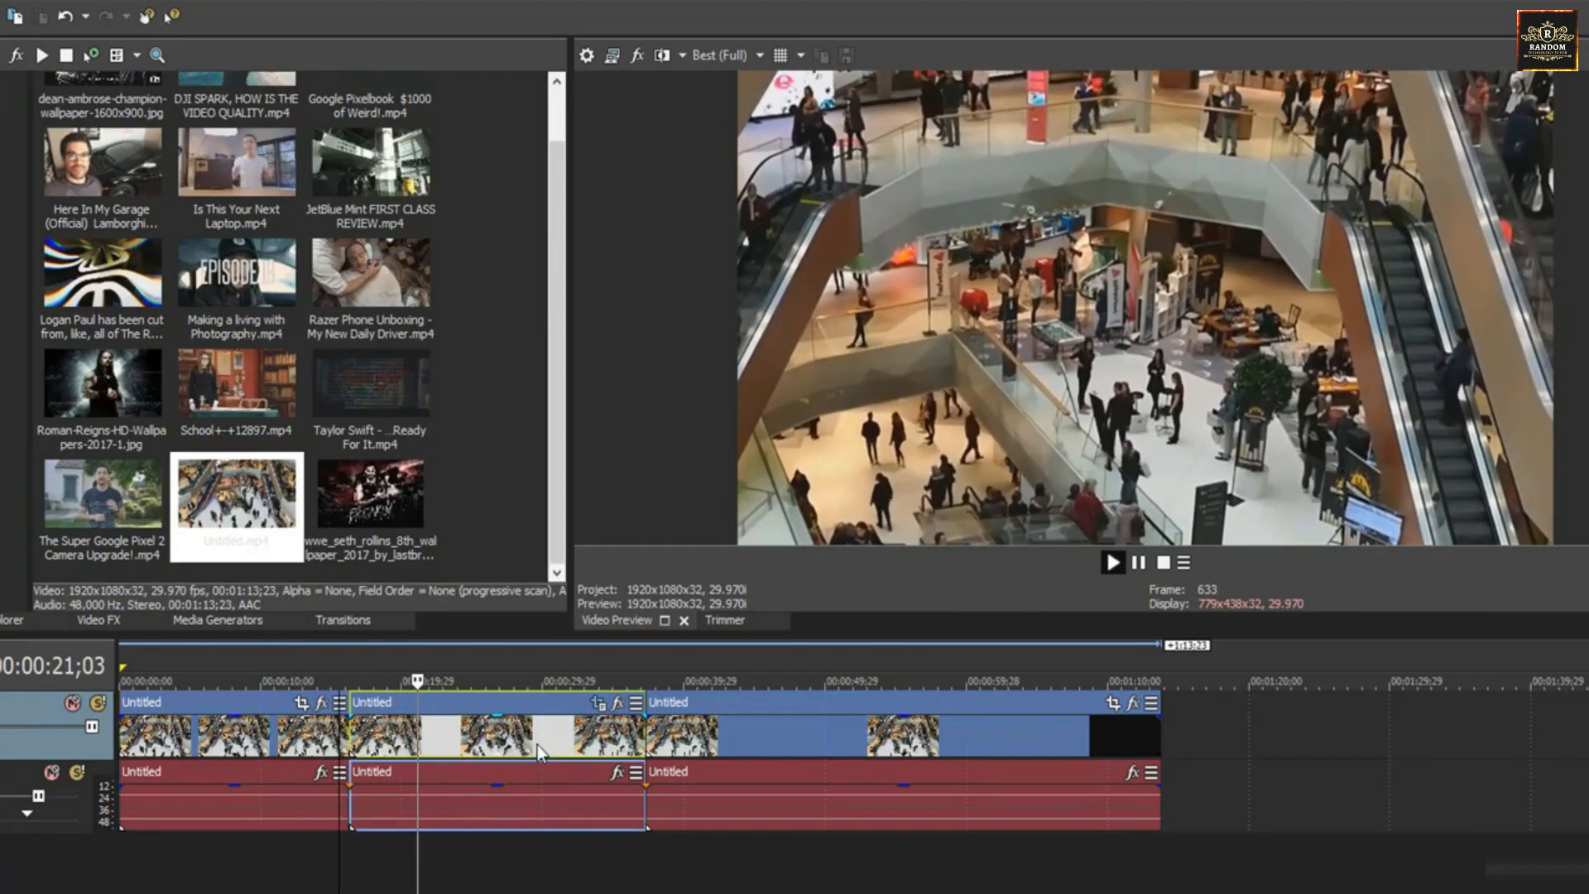
key(space)
click(597, 702)
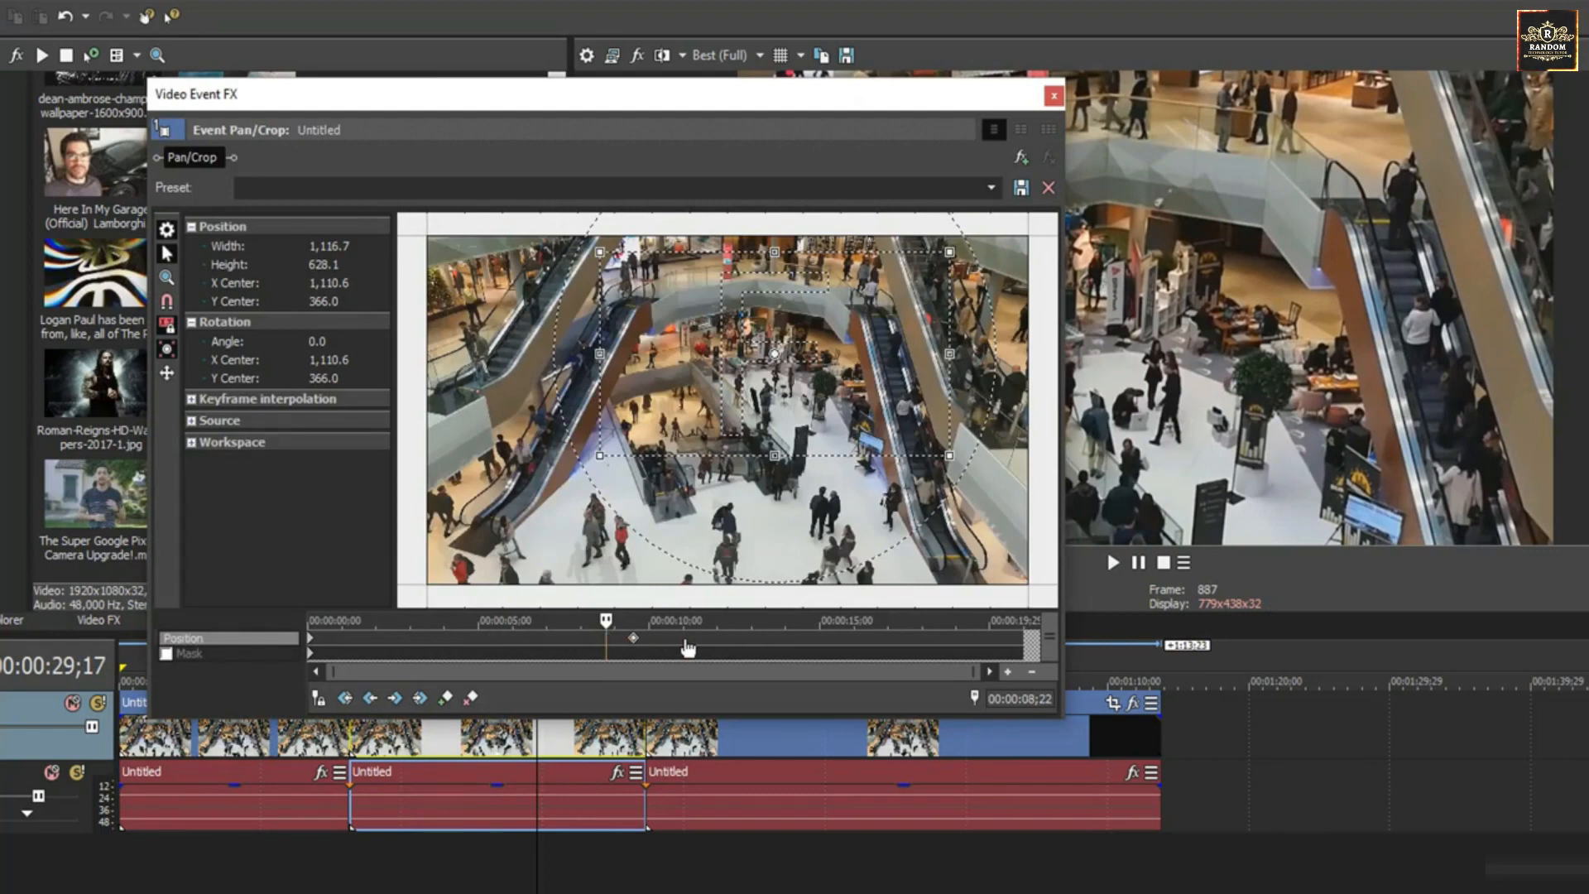
drag(687, 648, 802, 643)
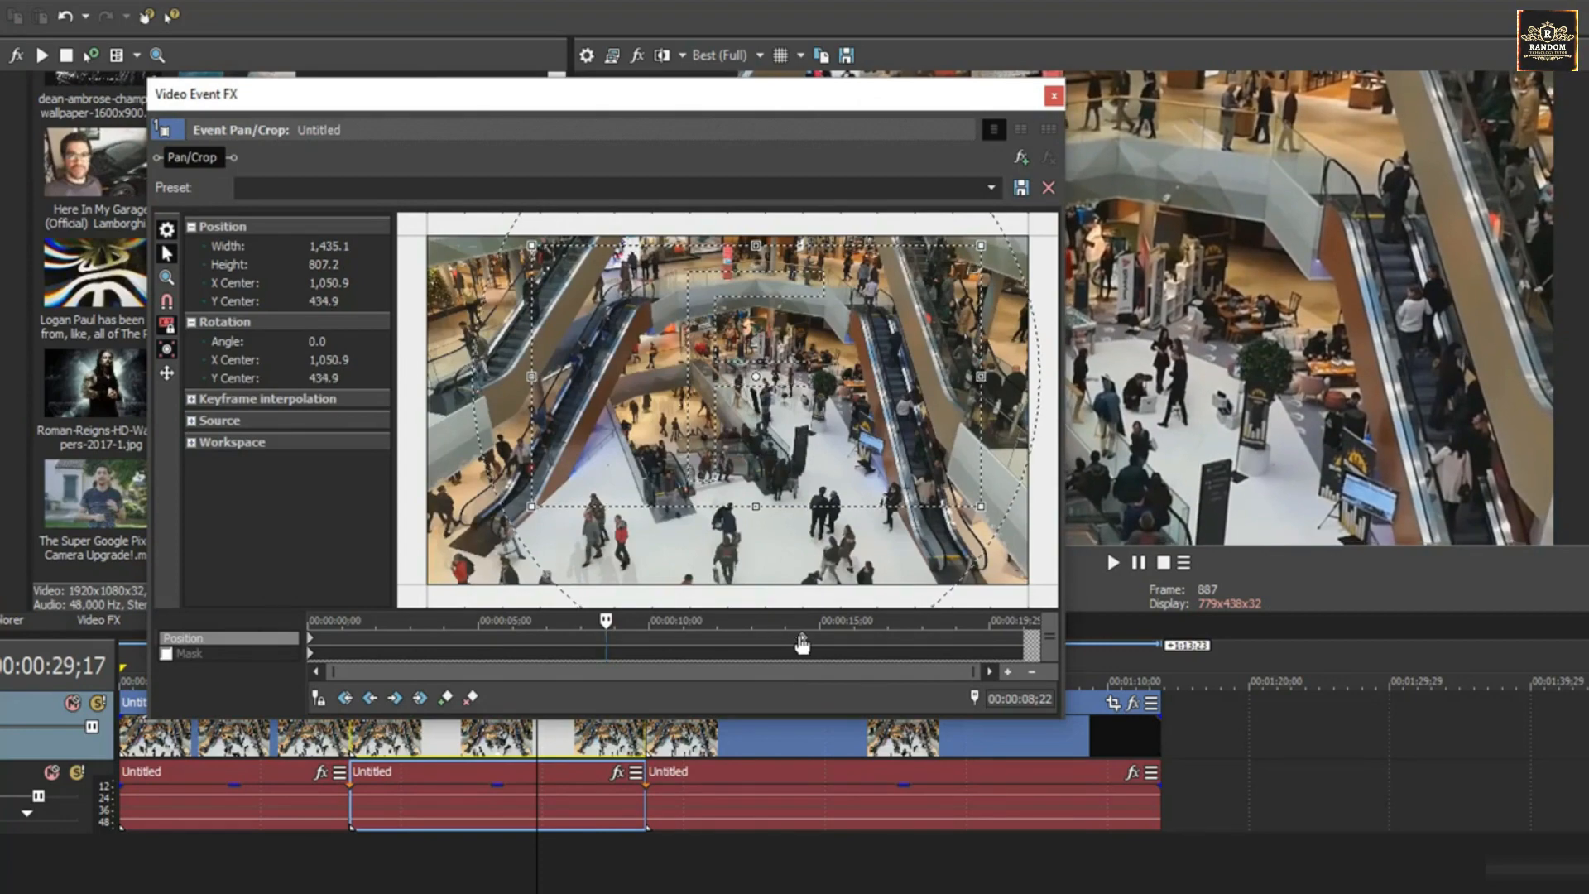
Close the Pan/Crop settings and preview the slower zoom from just before the middle clip and again from 00:00:23;08
click(1049, 96)
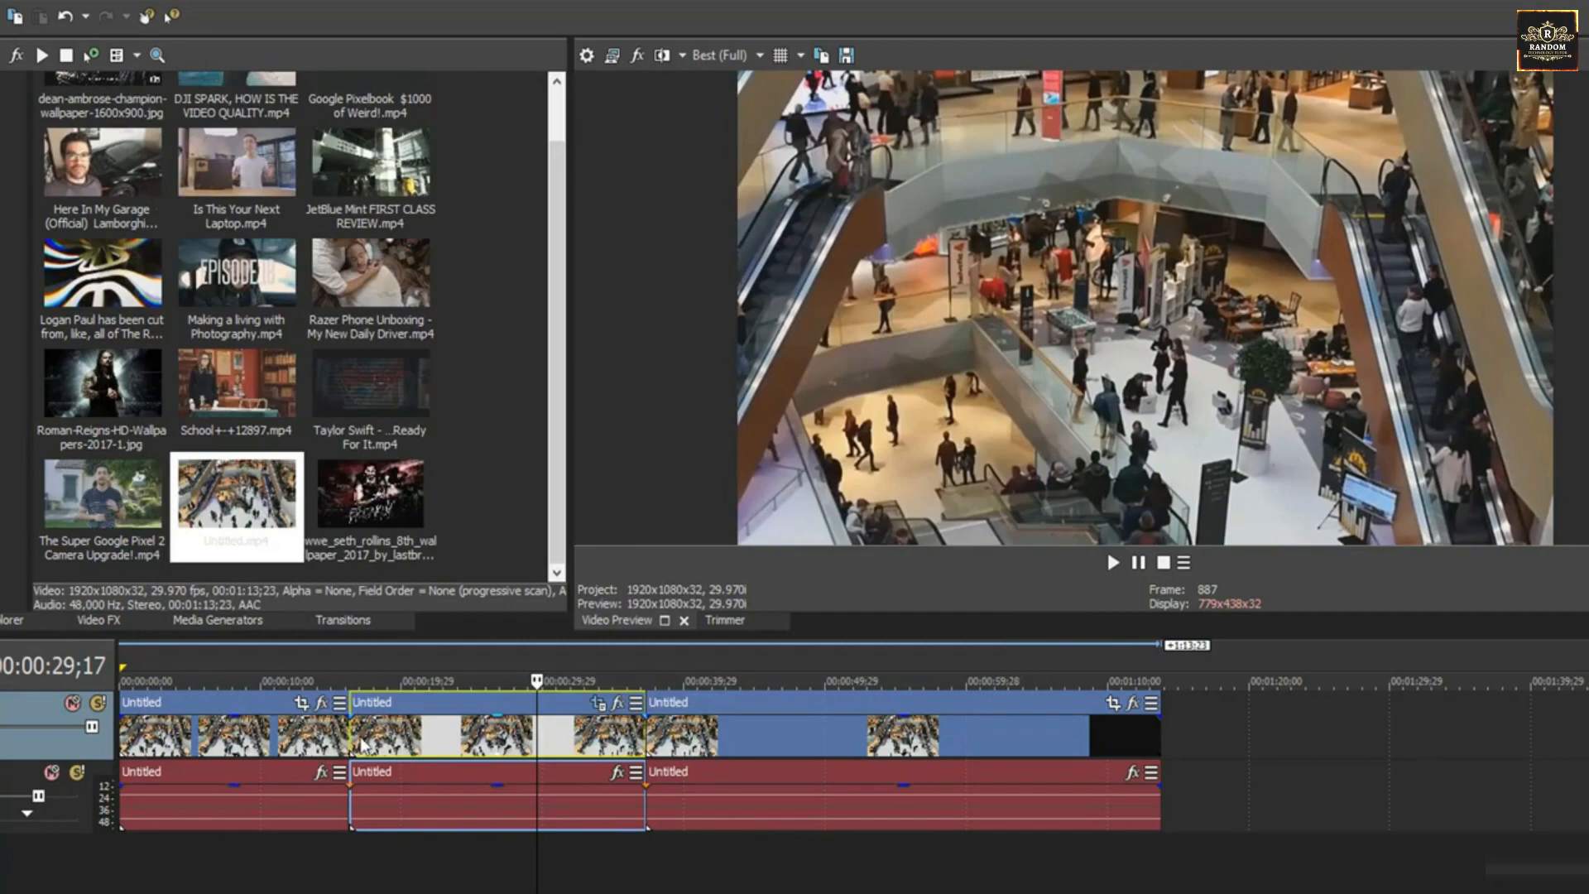
click(343, 739)
key(space)
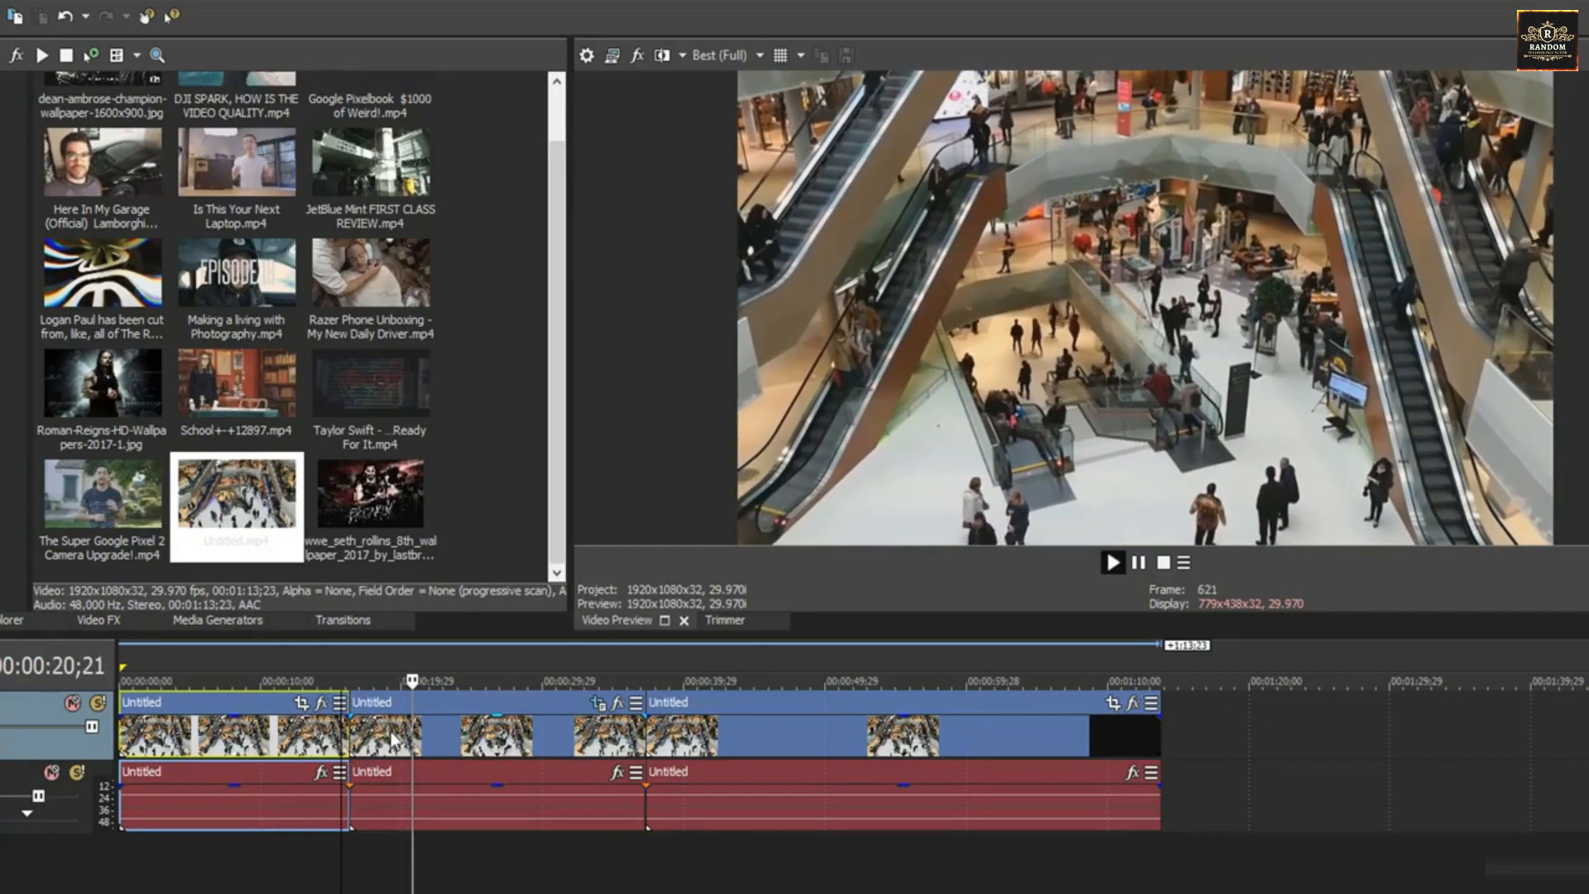
click(448, 736)
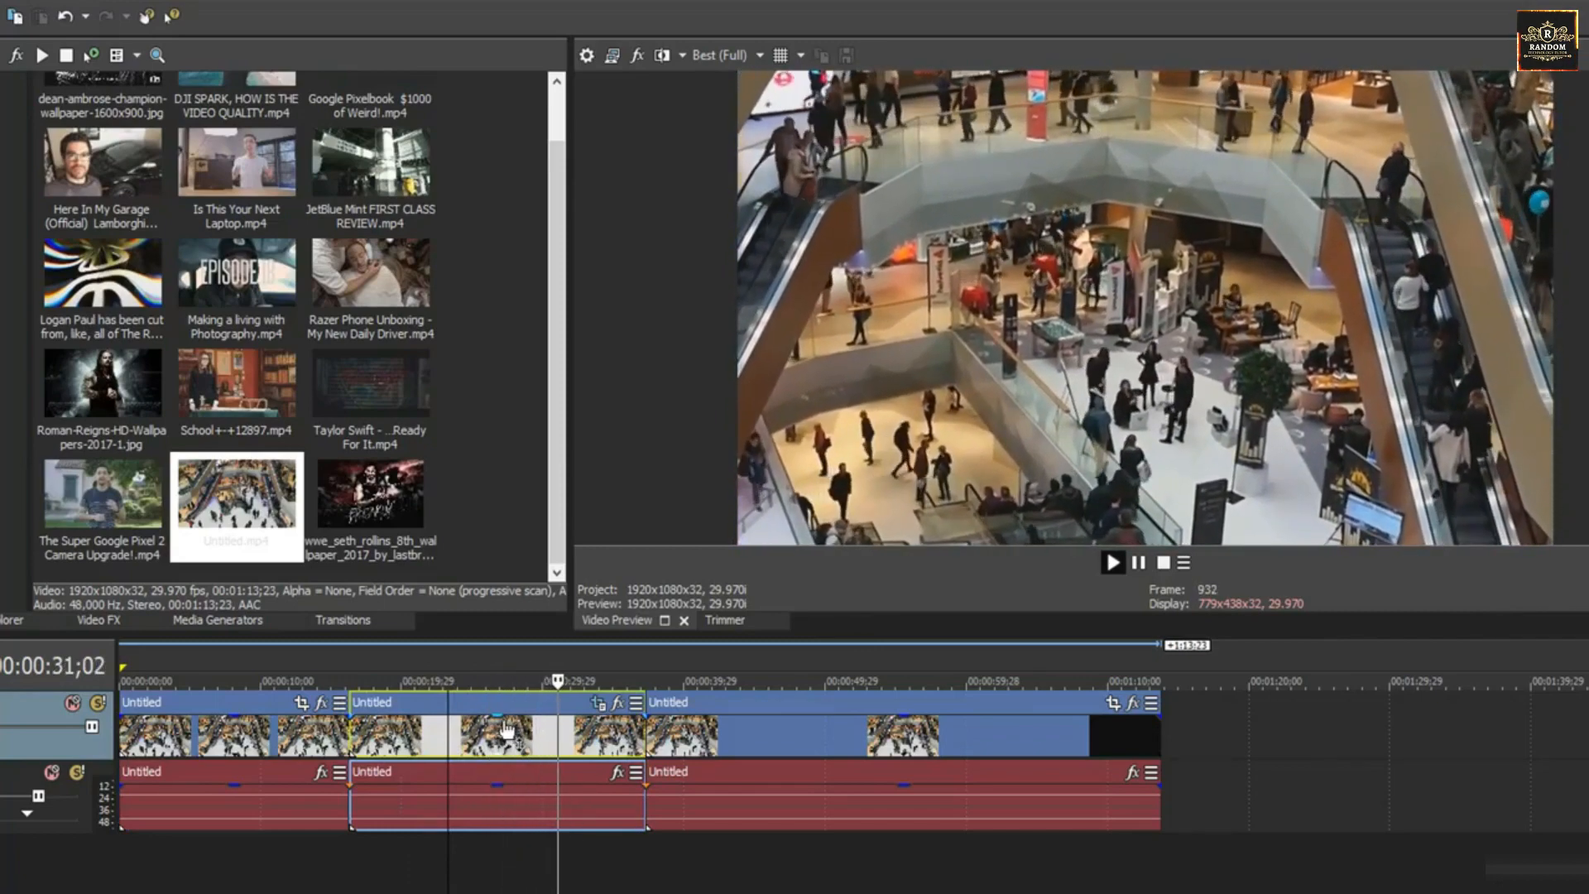
key(space)
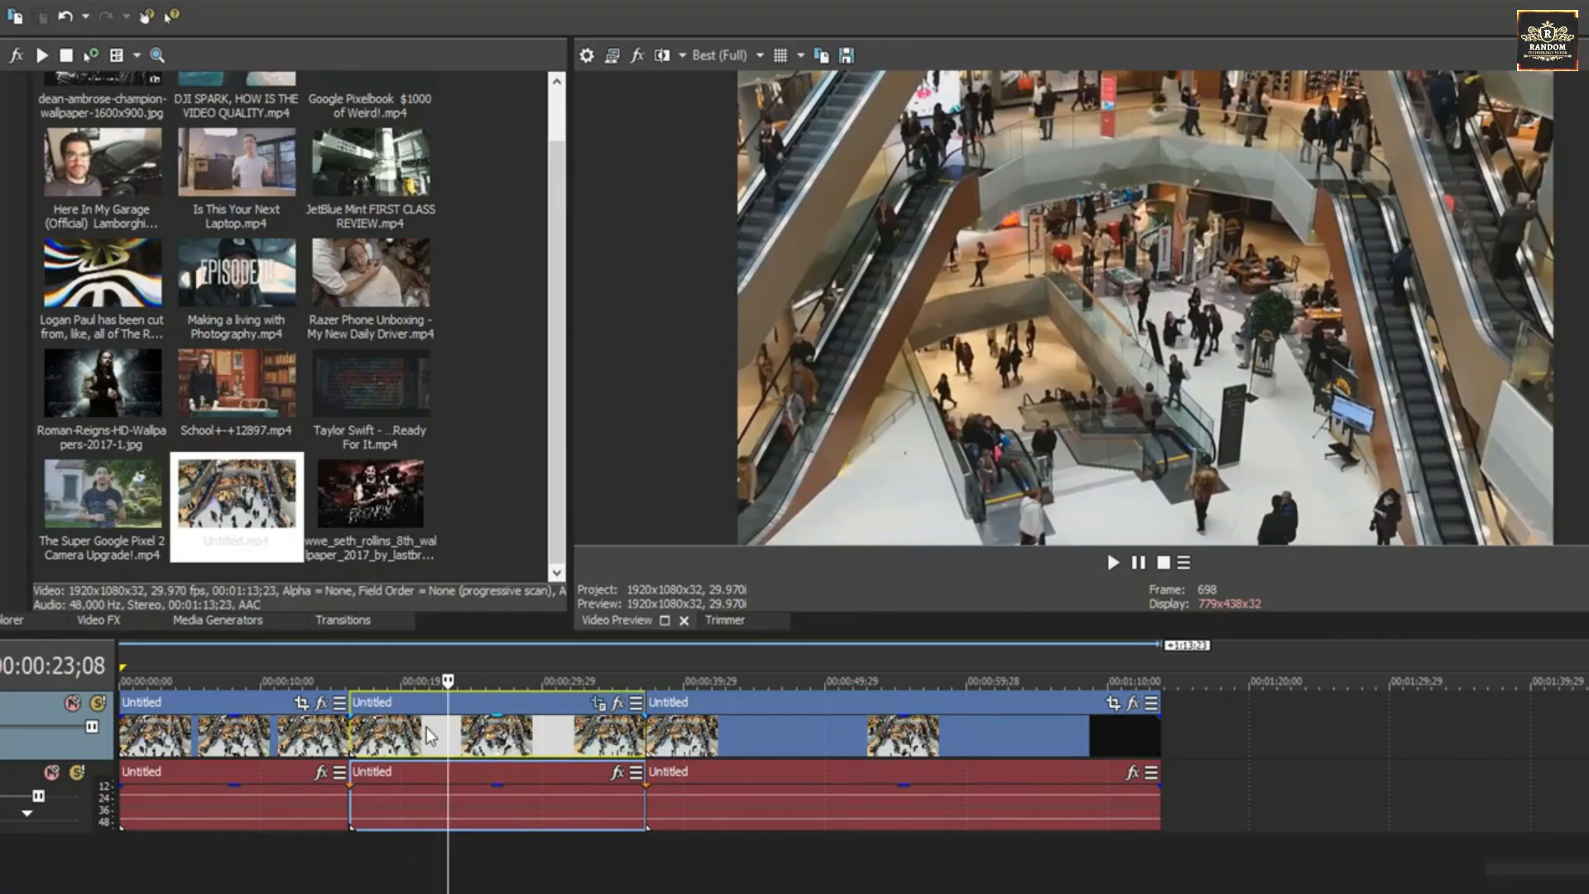
Reopen the middle clip's Pan/Crop and delete the zoom keyframe at 00:00:14;14
click(470, 745)
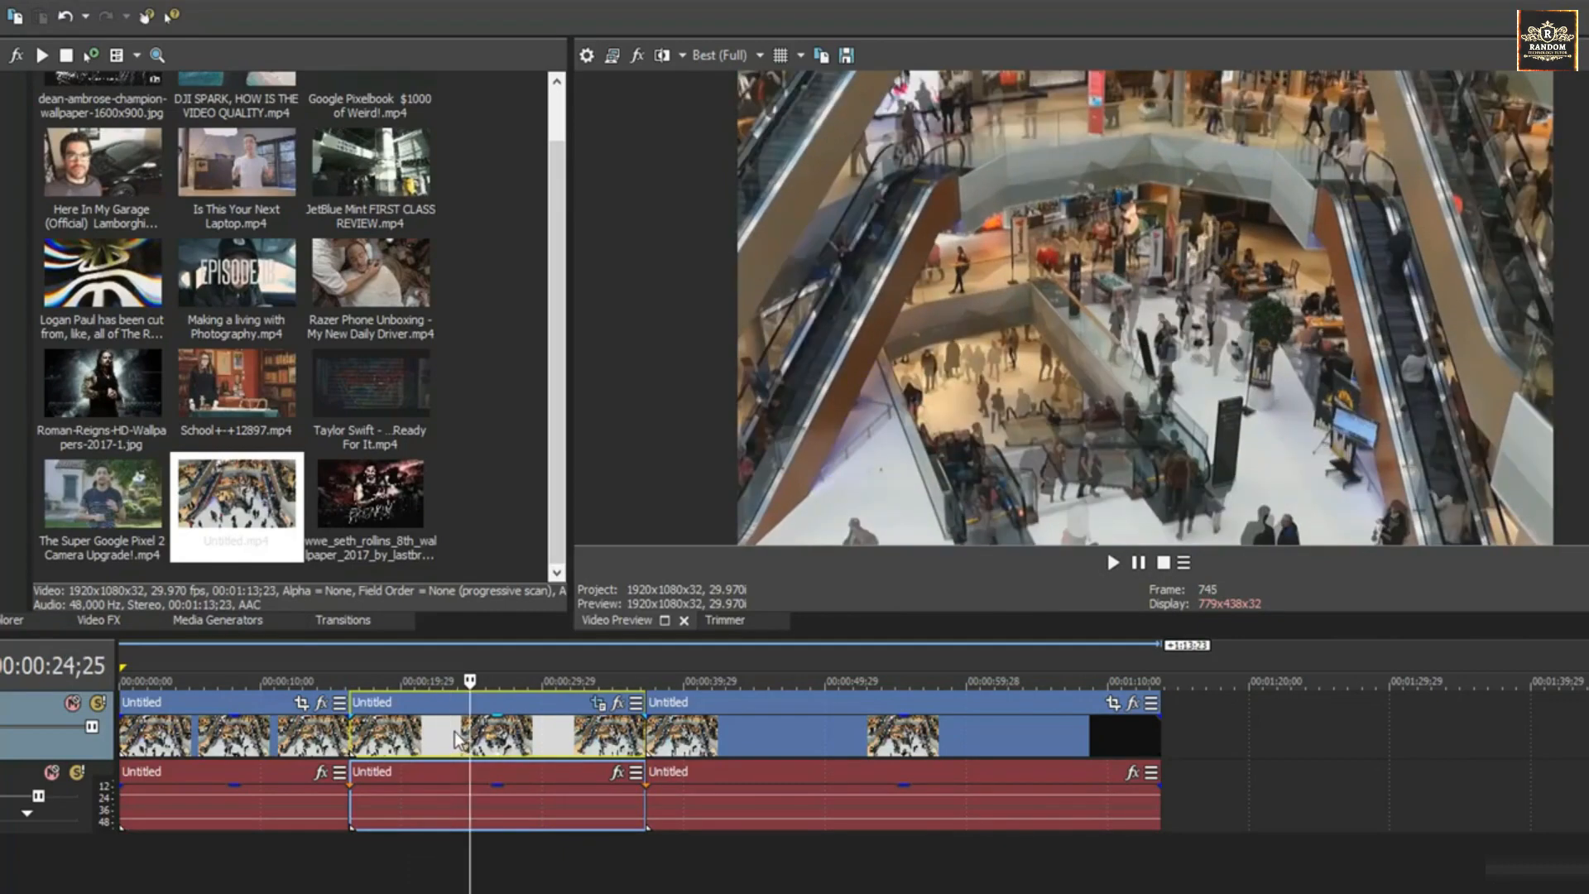
click(598, 705)
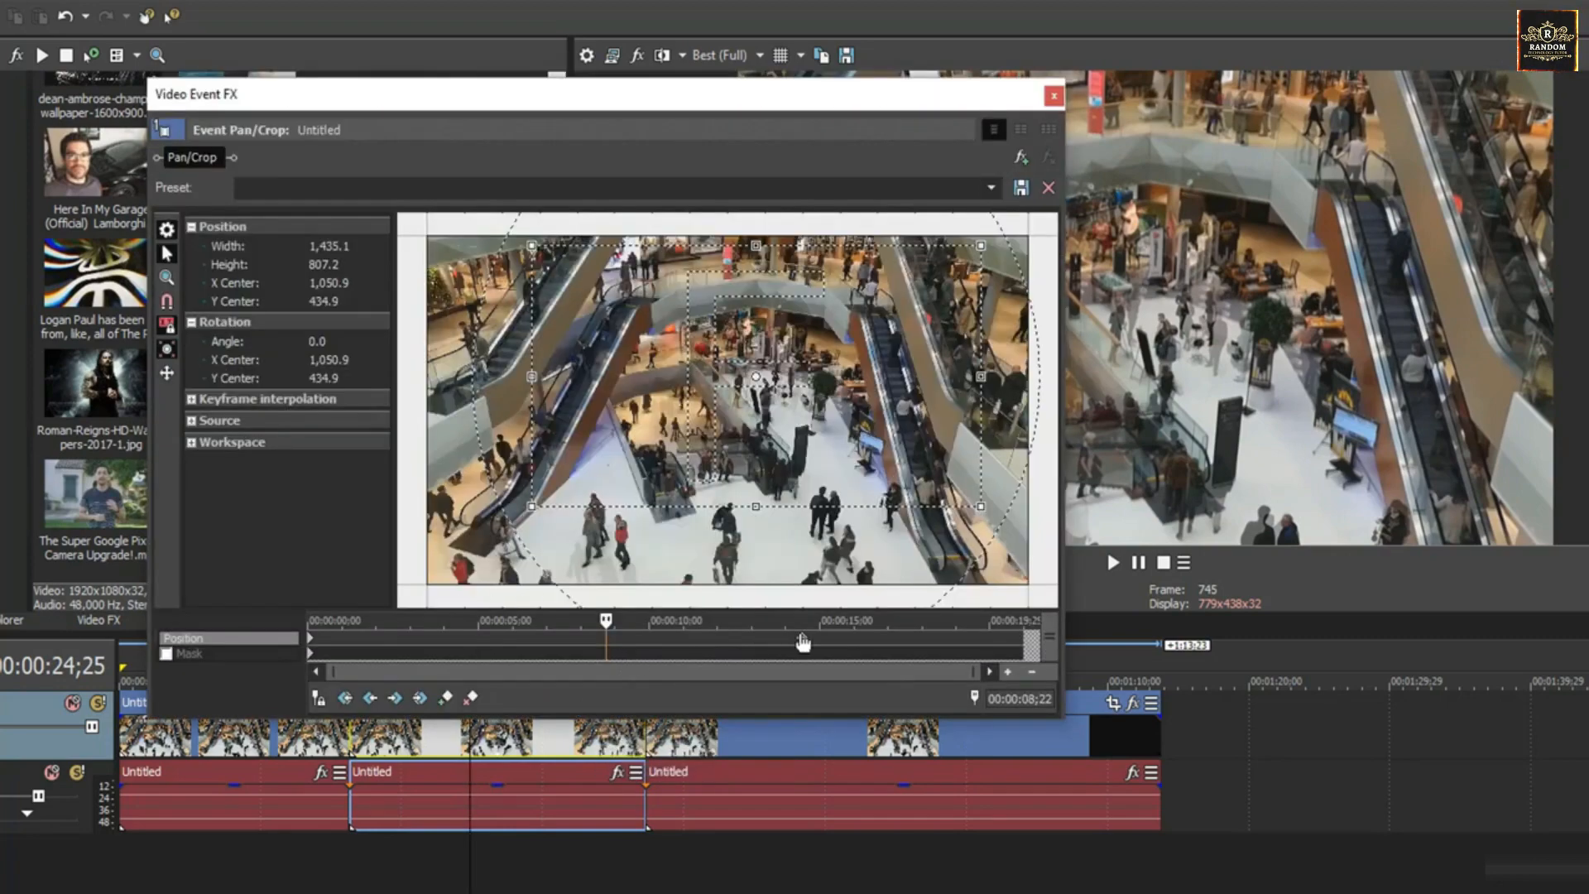
click(802, 641)
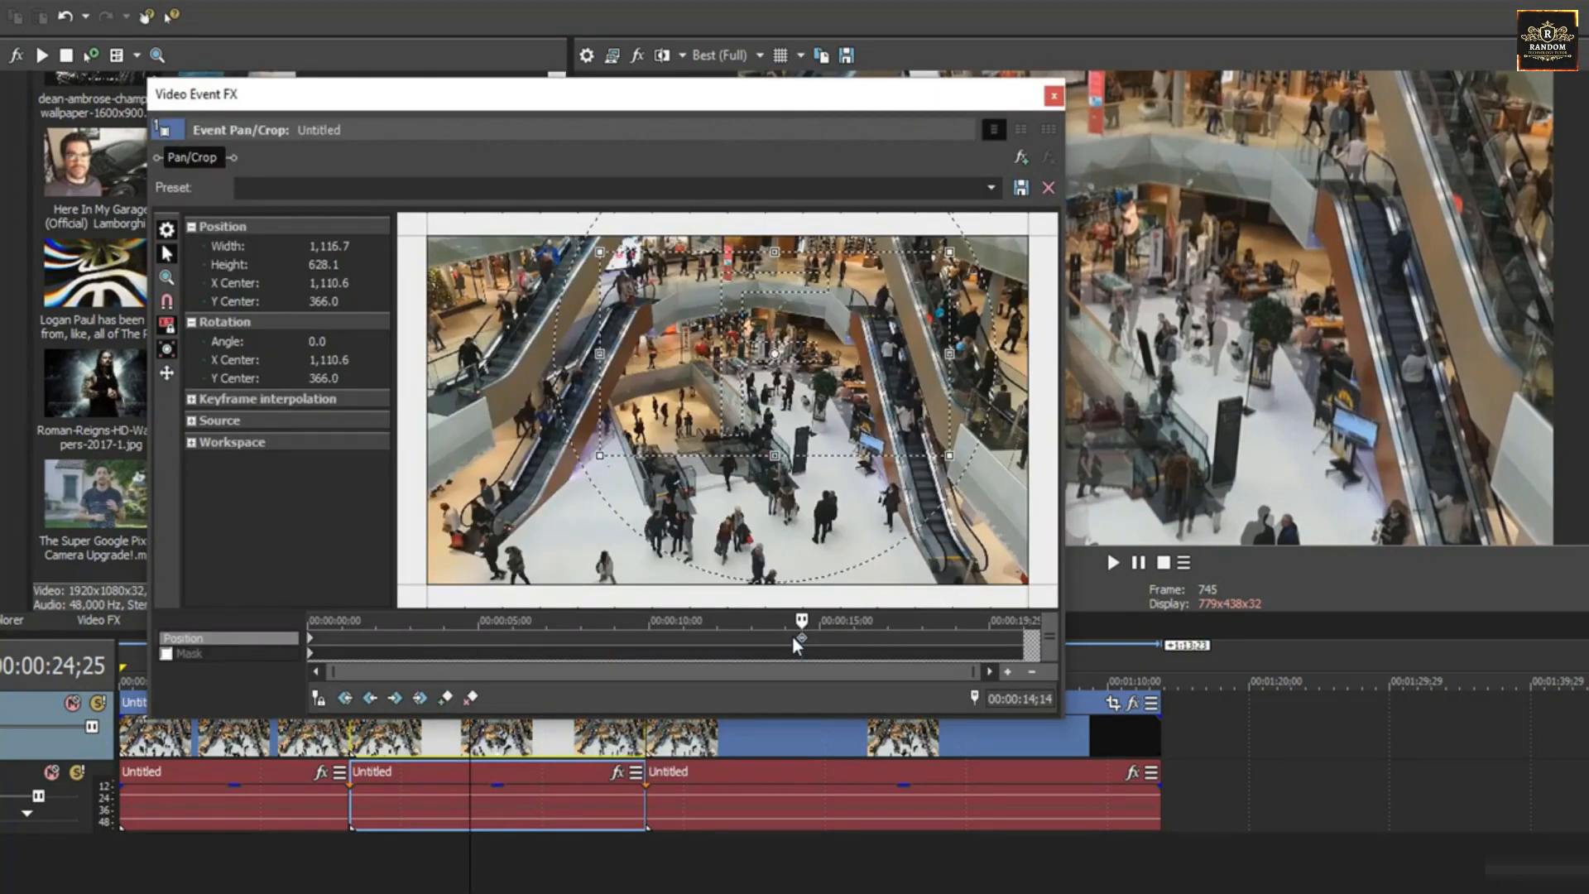
key(Delete)
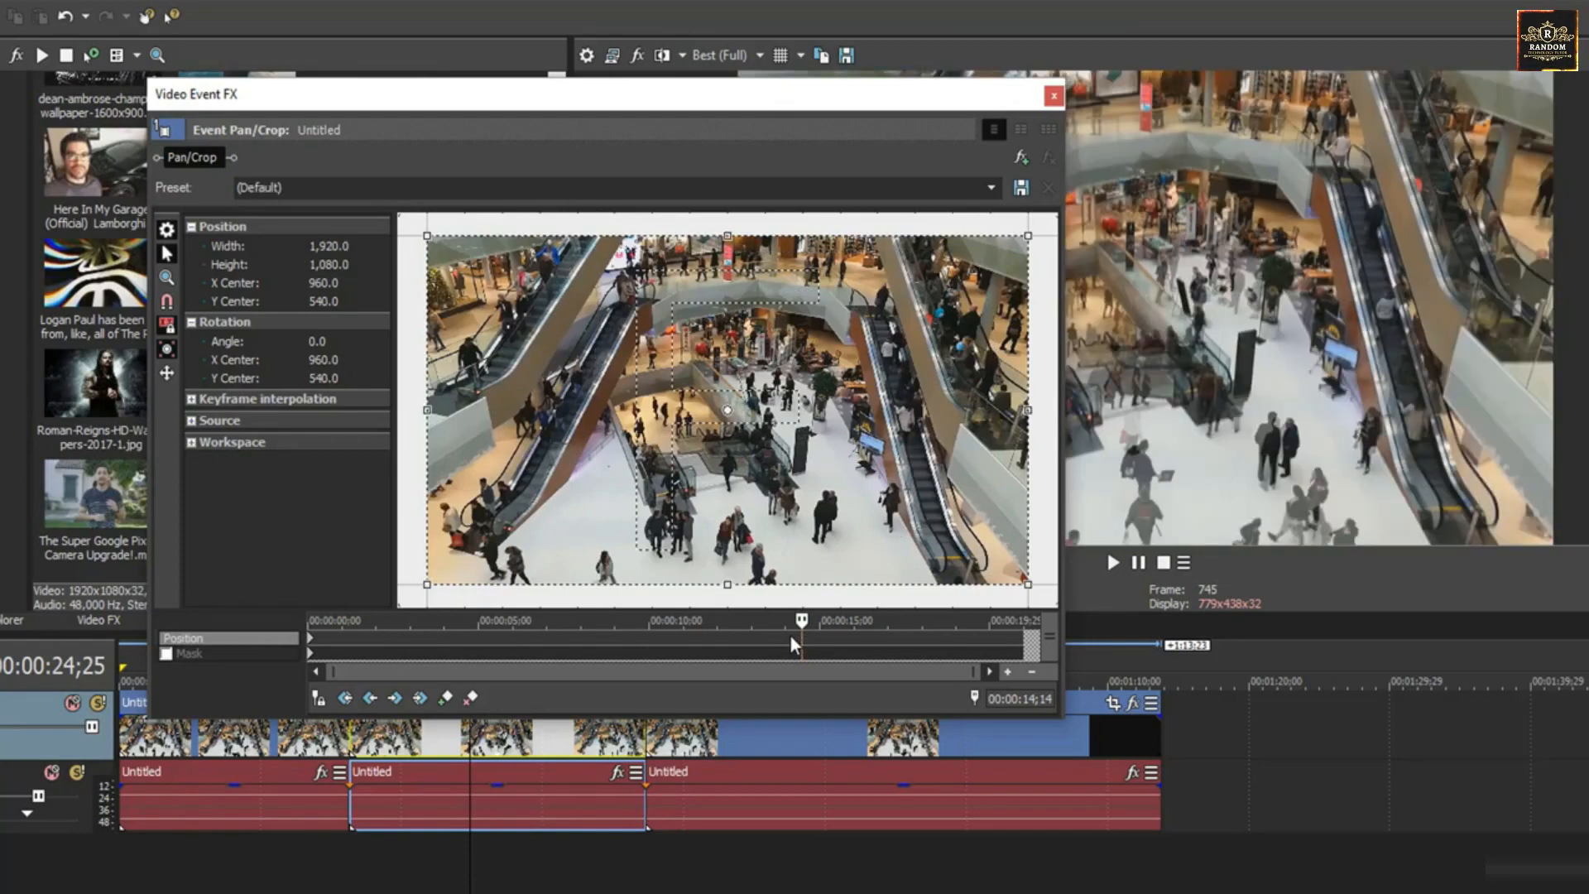
Close the Pan/Crop settings and preview the middle clip without its zoom from just before its start, checking 00:00:30;09 and 00:00:25;17
click(1054, 96)
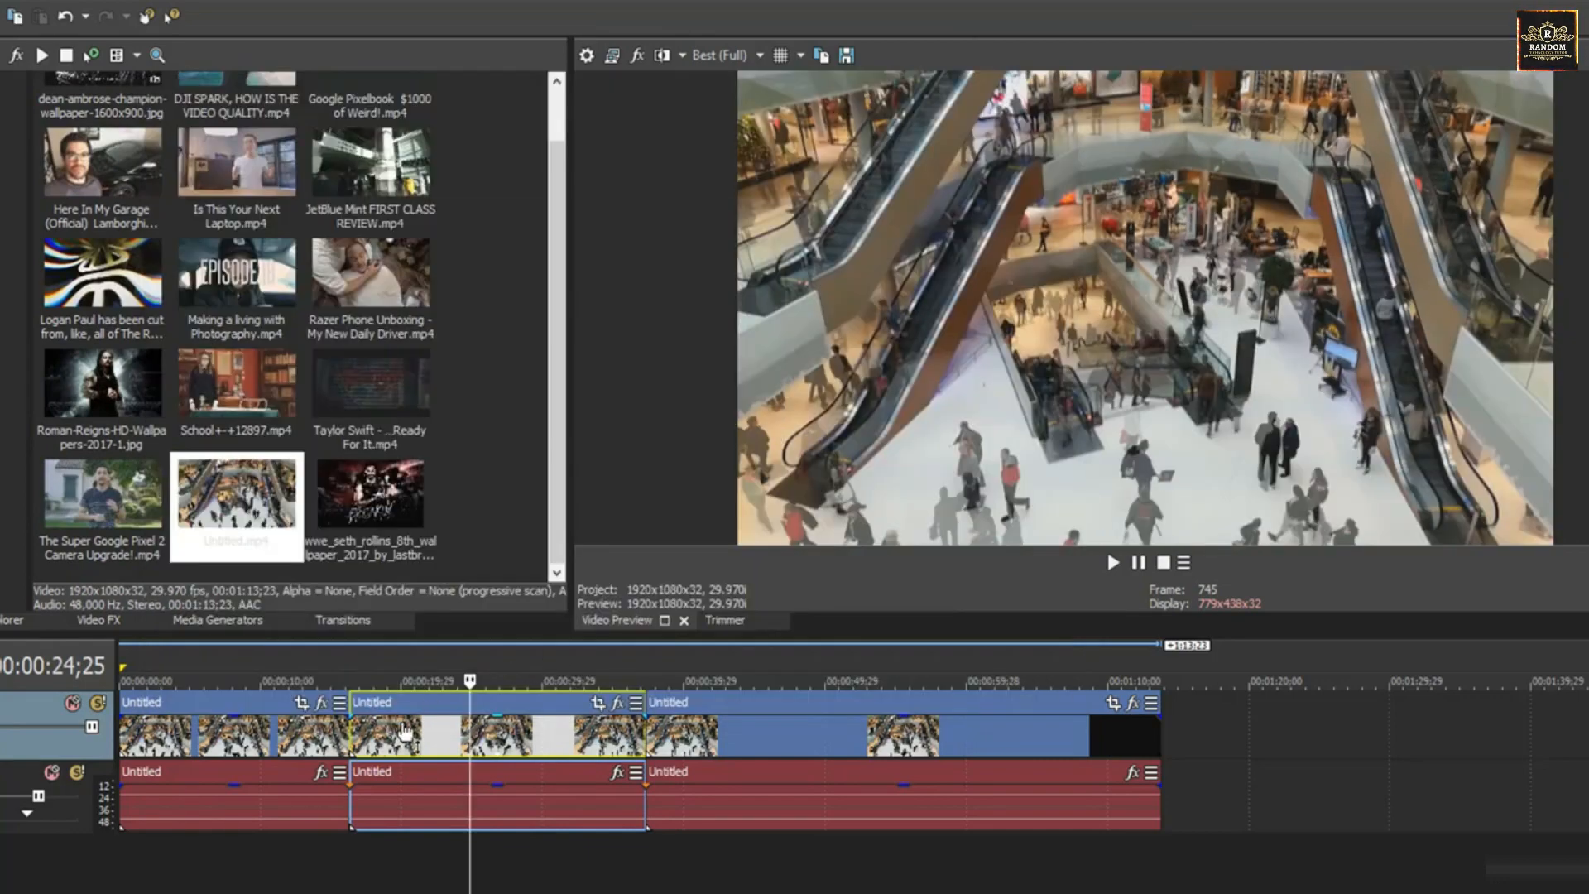
click(342, 741)
key(space)
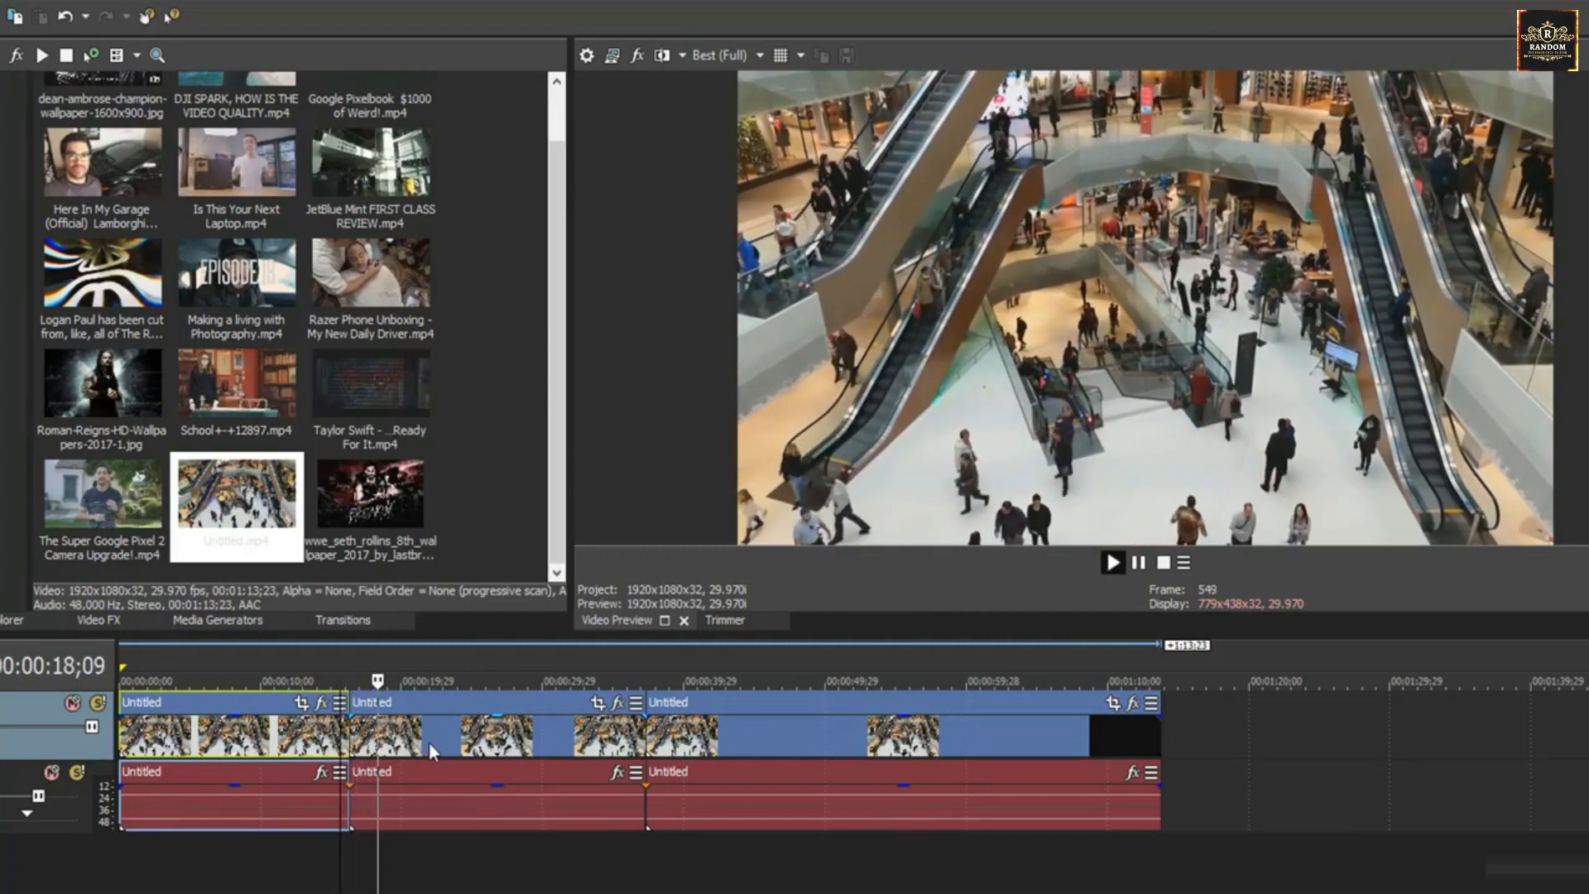
click(548, 742)
key(space)
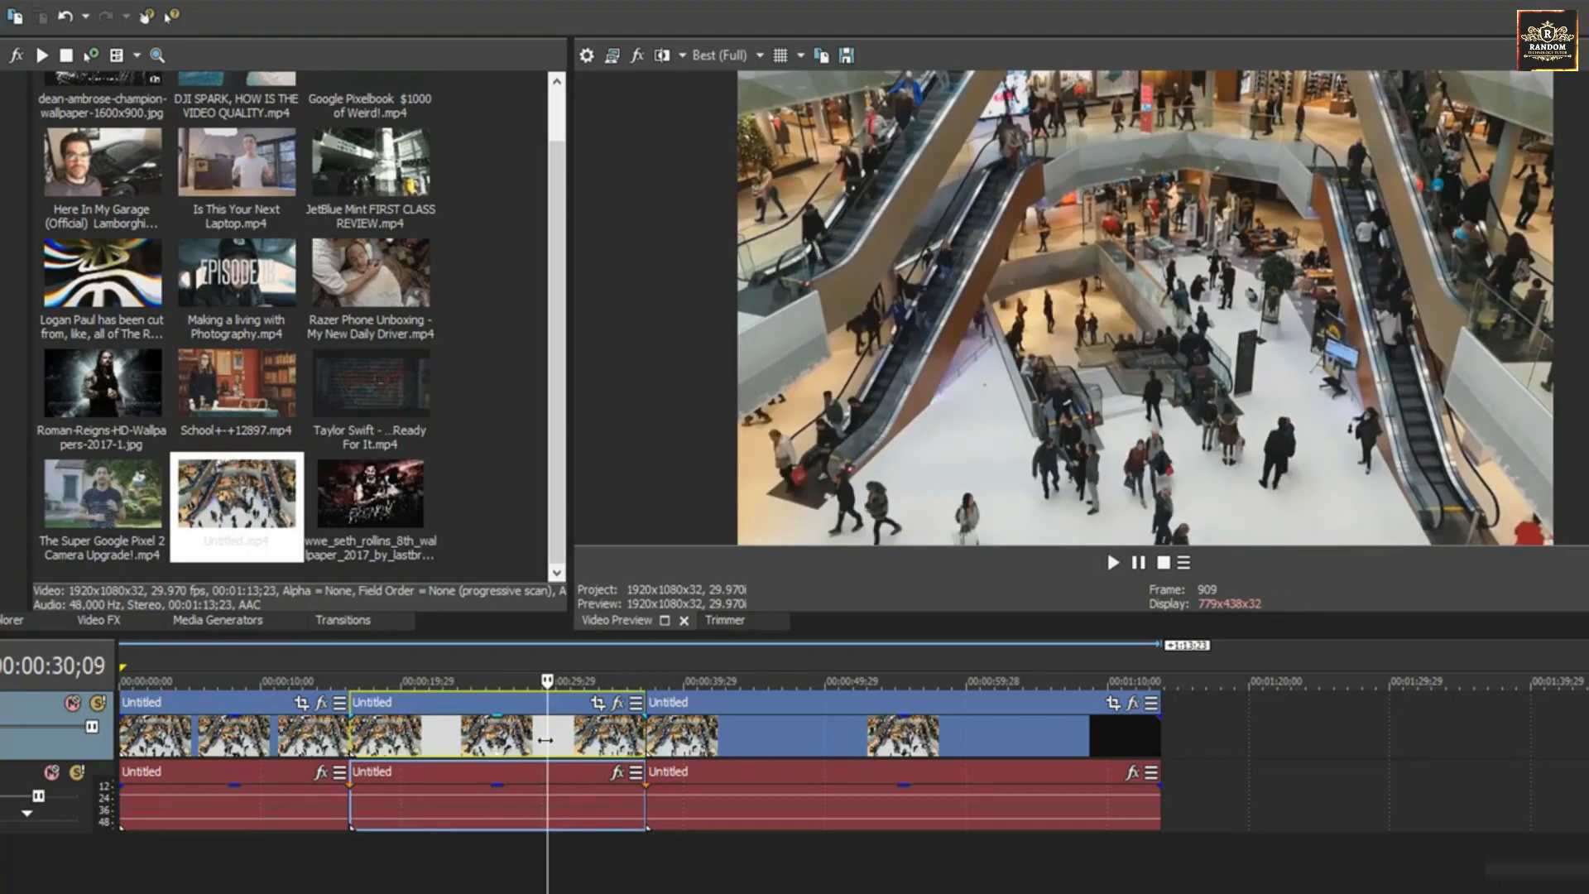
click(480, 740)
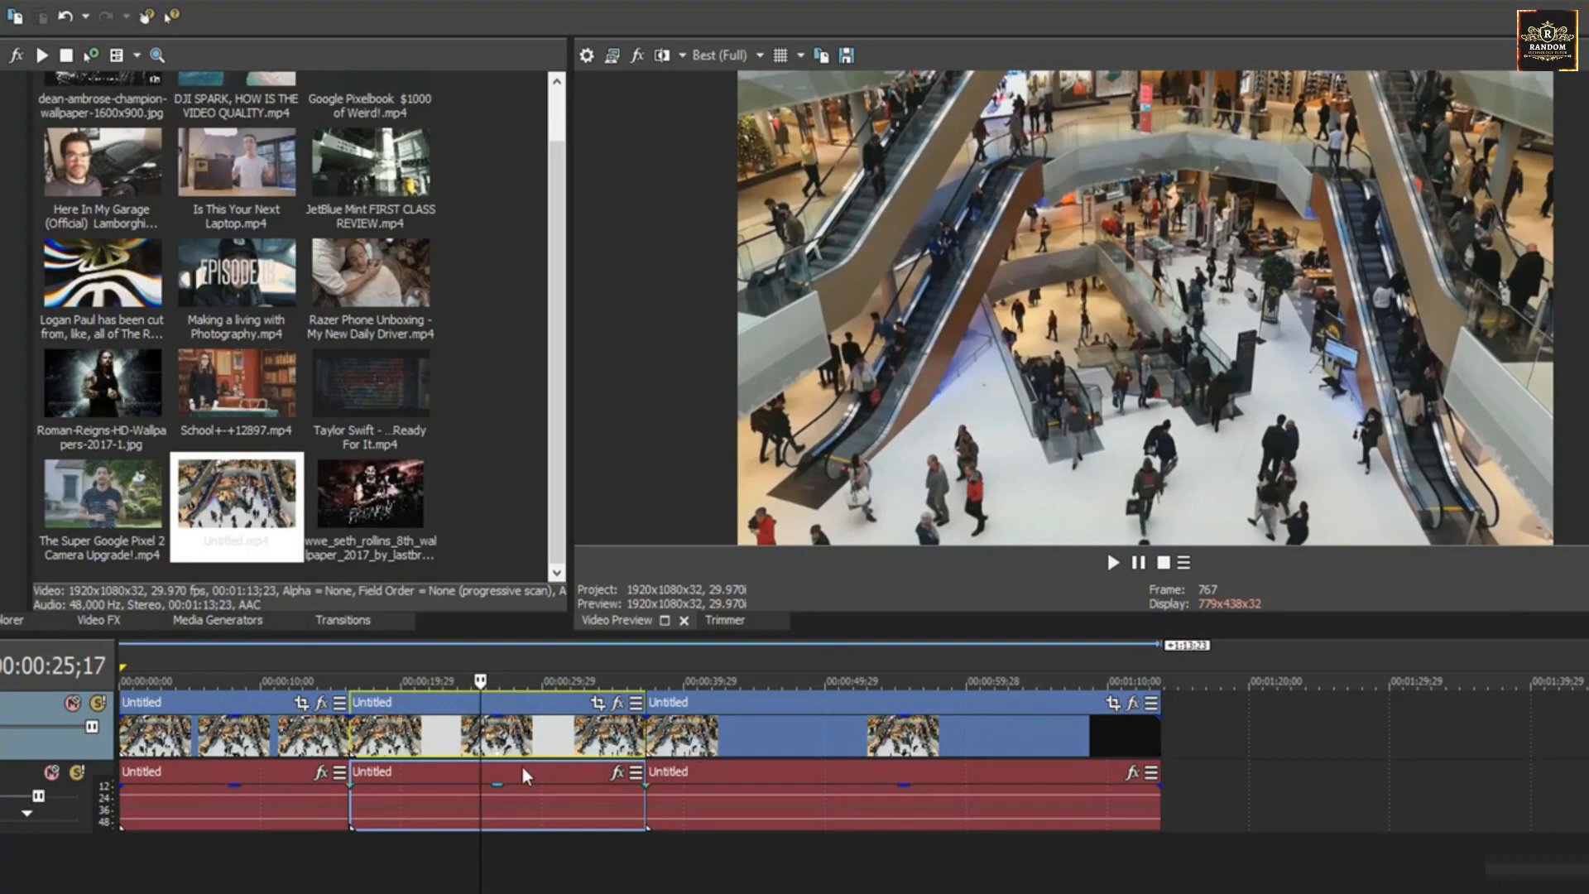
Open the last clip's Pan/Crop and shrink the crop frame at 00:00:00;00 to about 1,029.7 × 579.2 around the center
click(752, 764)
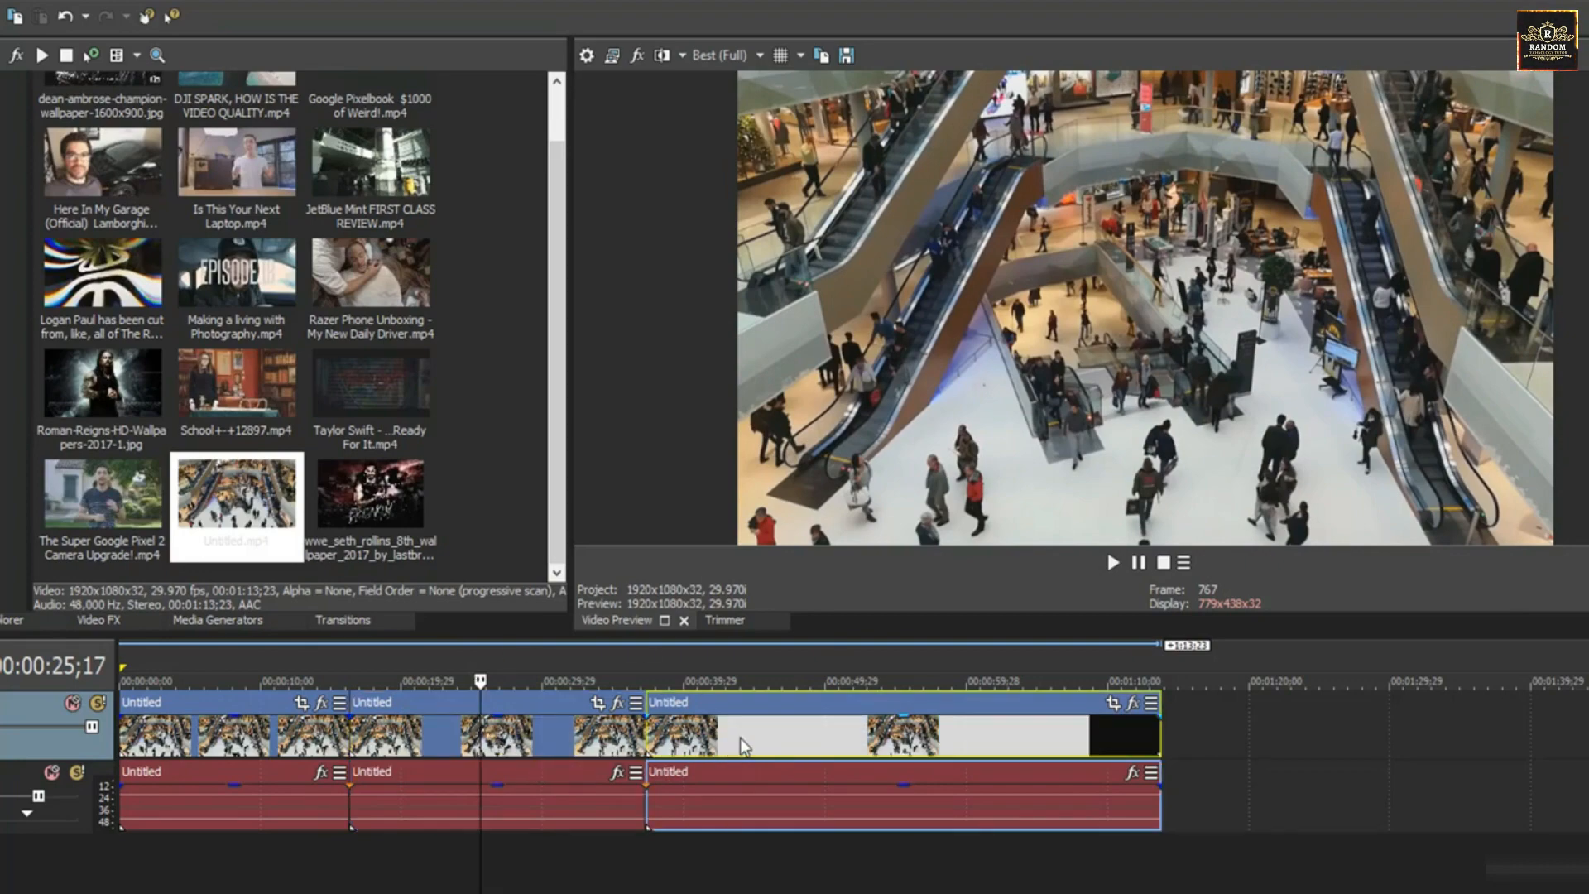
click(740, 737)
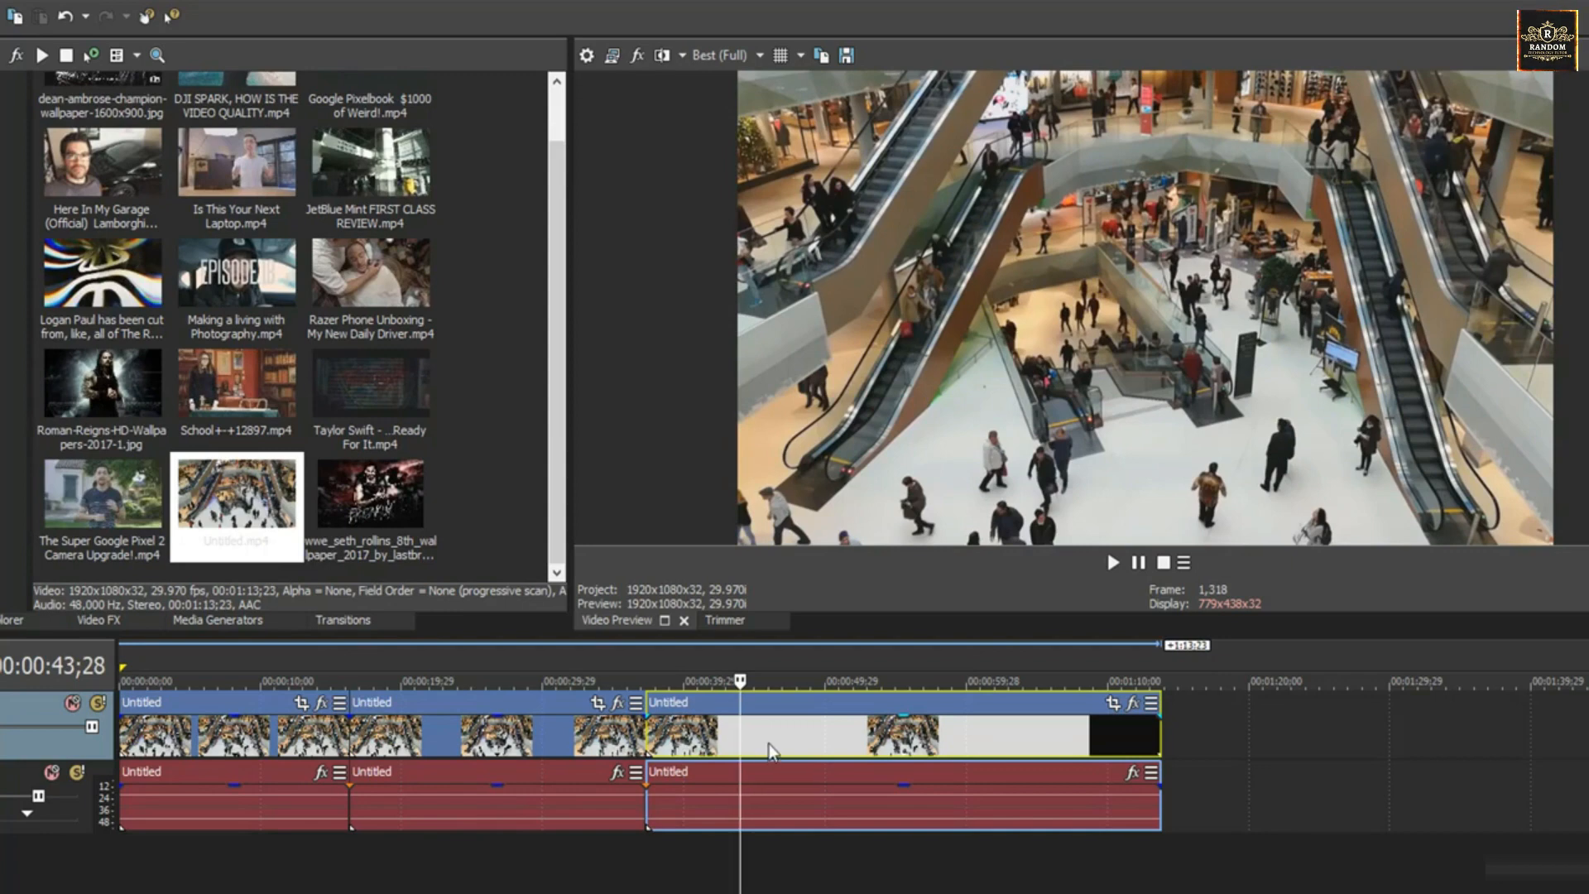
click(1111, 706)
drag(312, 619, 225, 624)
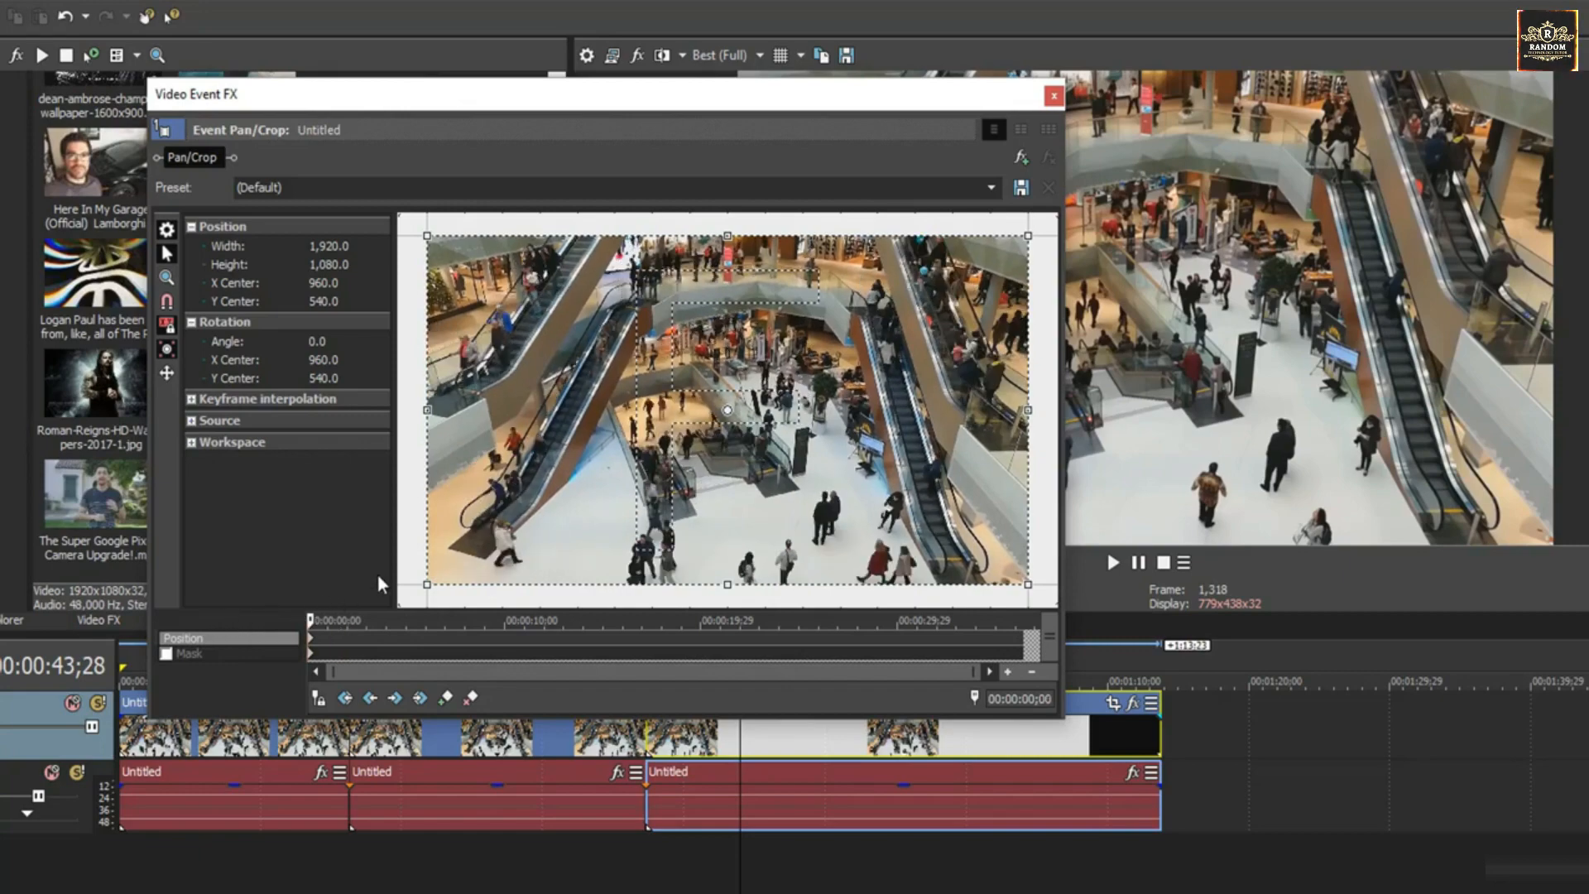
drag(429, 586, 568, 513)
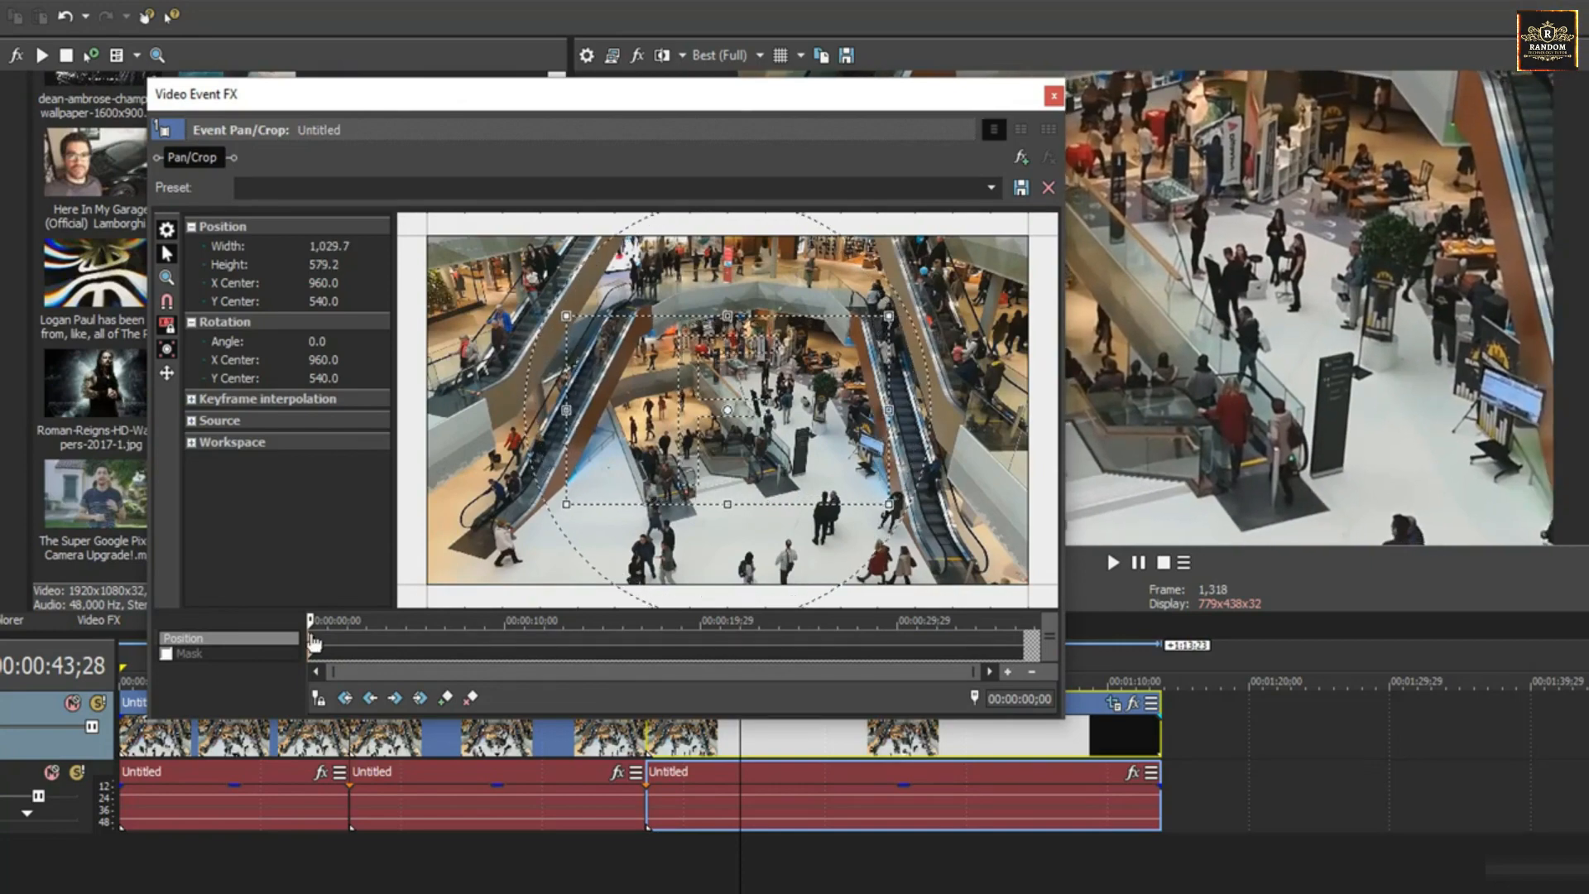
Enlarge the last clip's crop frame to about 1,910.3 × 1,074.6 at 00:00:17;09 to create a zoom-out keyframe, and close the settings
drag(310, 618, 648, 641)
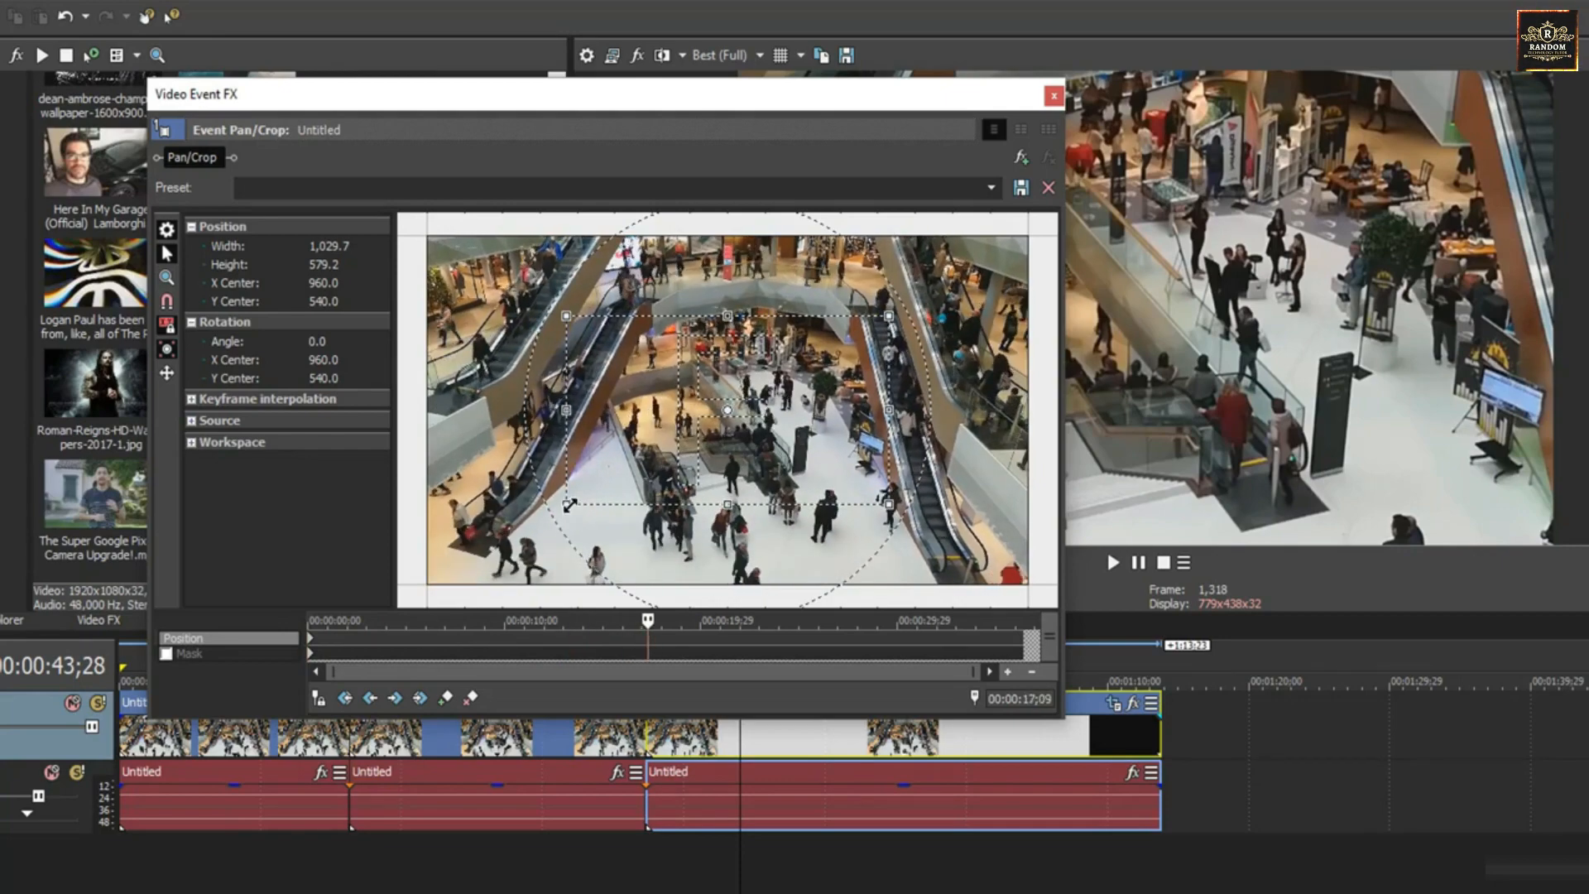
drag(570, 506, 410, 585)
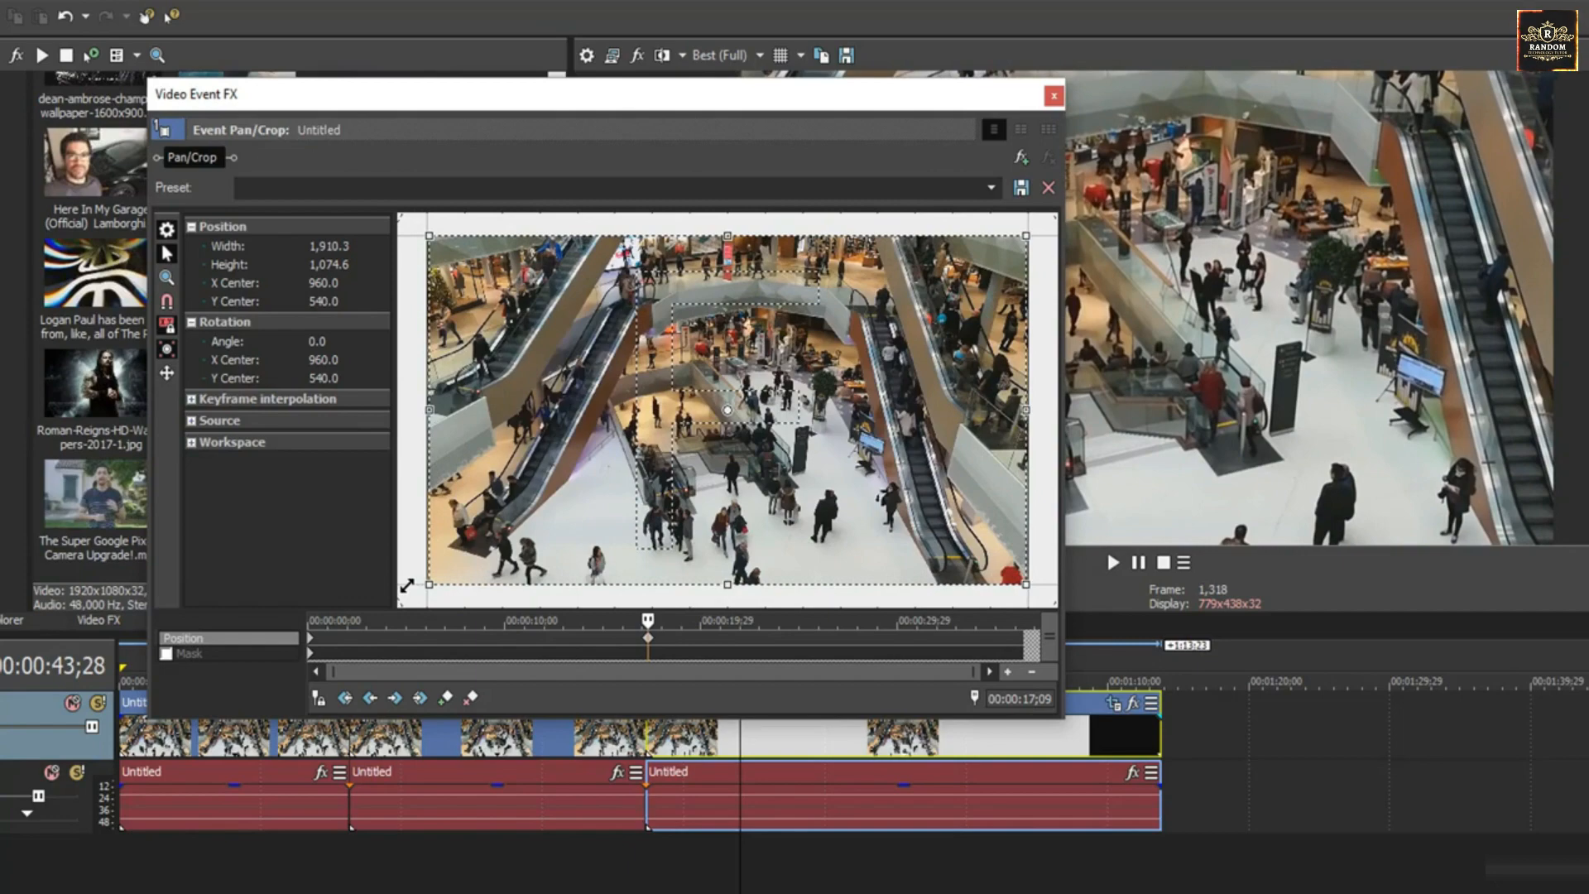
click(1053, 97)
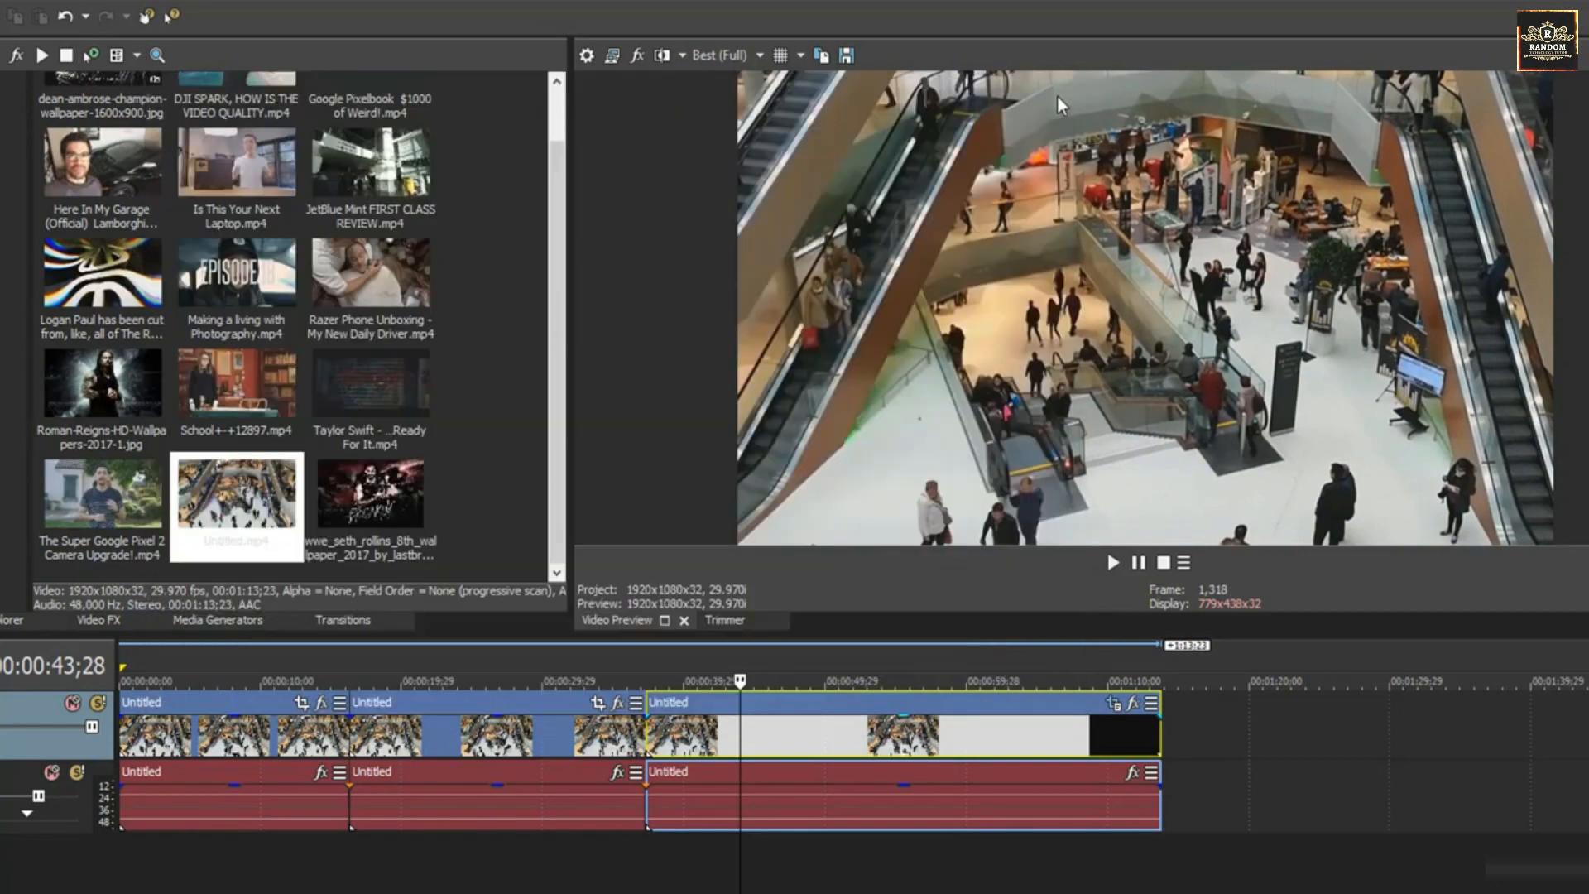
Preview the zoom-out on the last clip by playing from 00:00:36;16, just before the clip starts
click(635, 734)
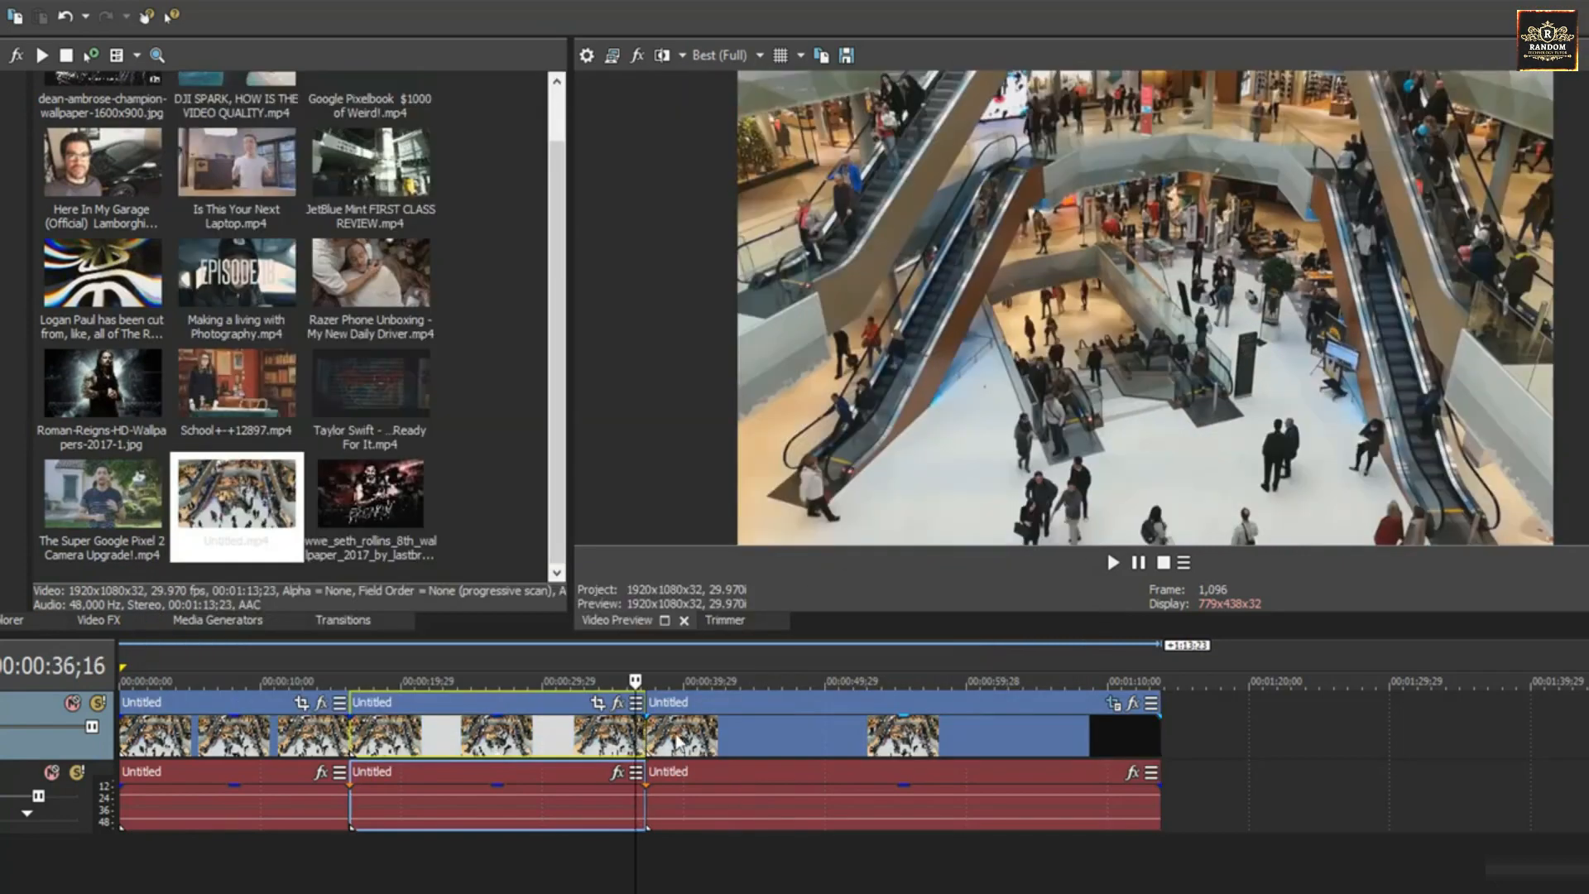
key(space)
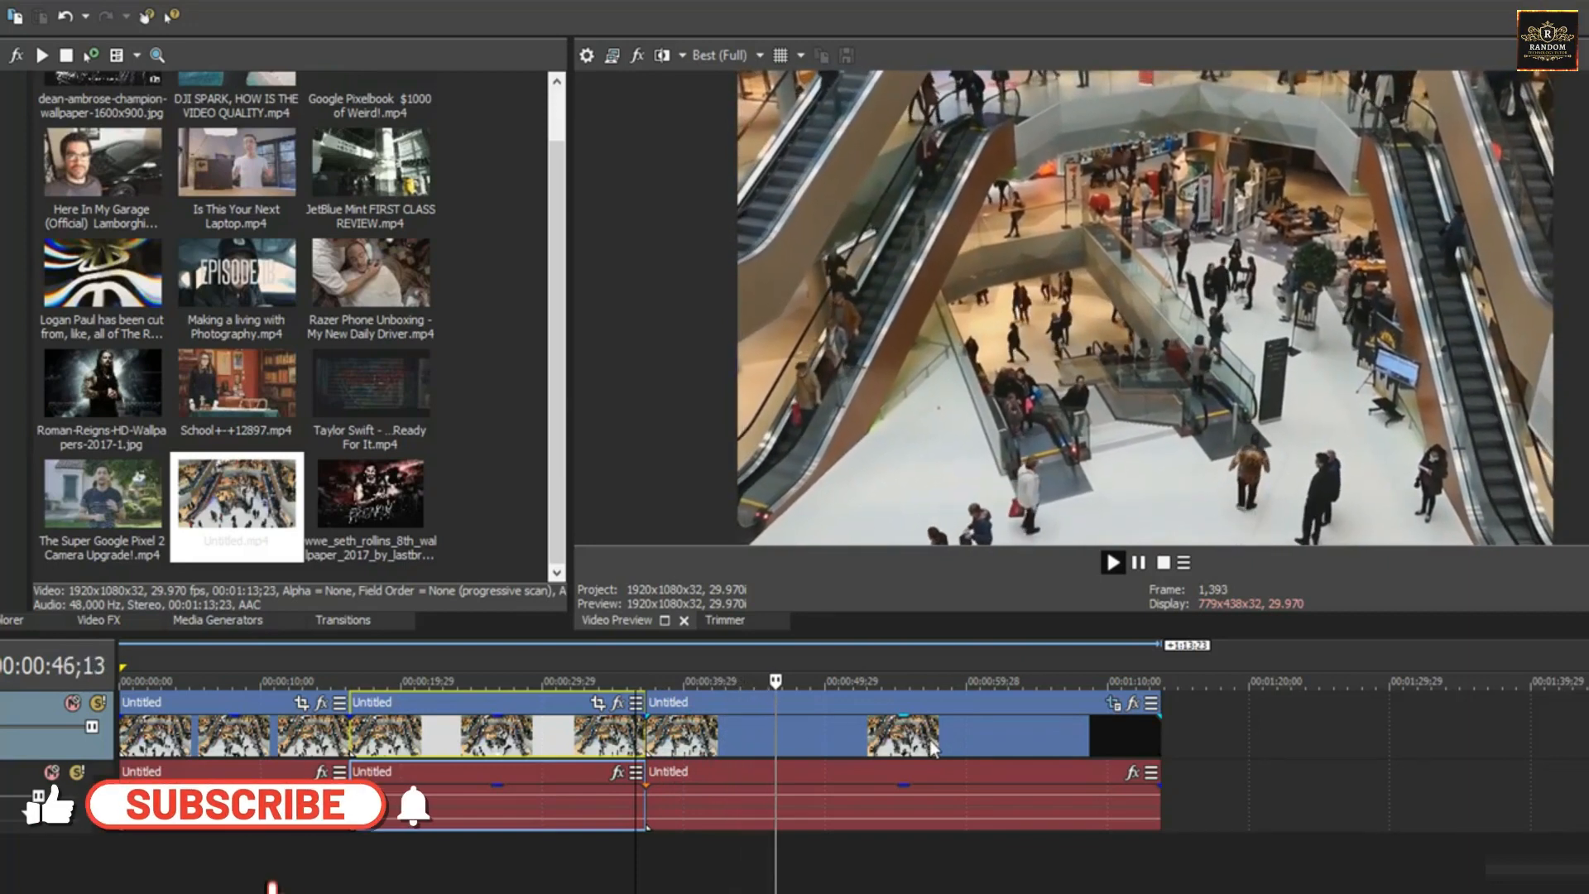
click(894, 741)
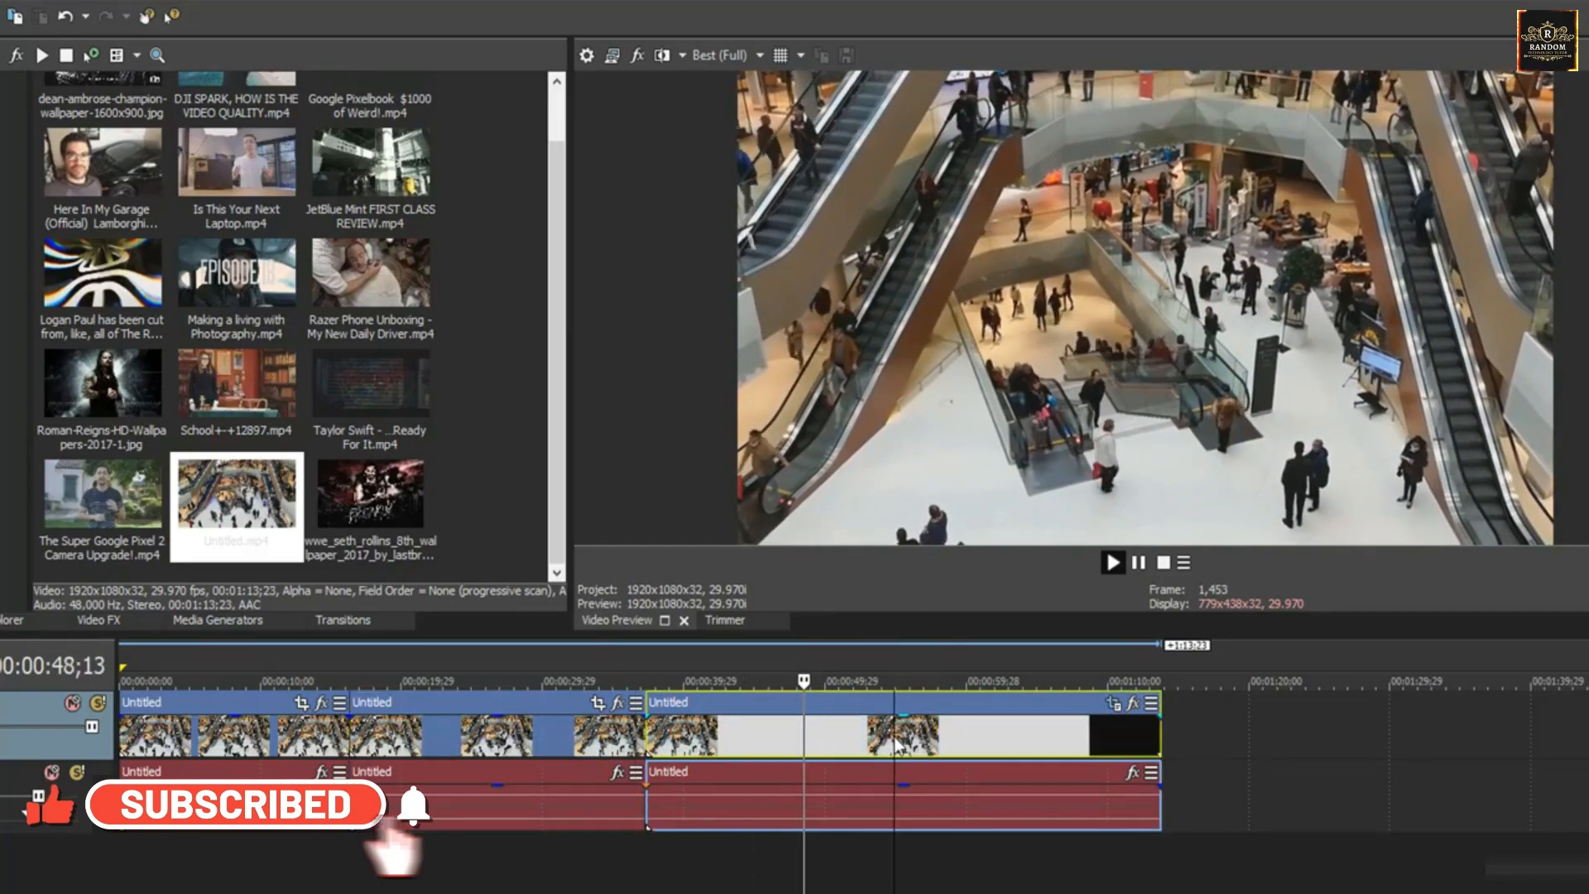
Move the last clip's zoom-out keyframe earlier in Pan/Crop to speed up the zoom-out, and set the playhead to 00:00:42;09
click(1112, 705)
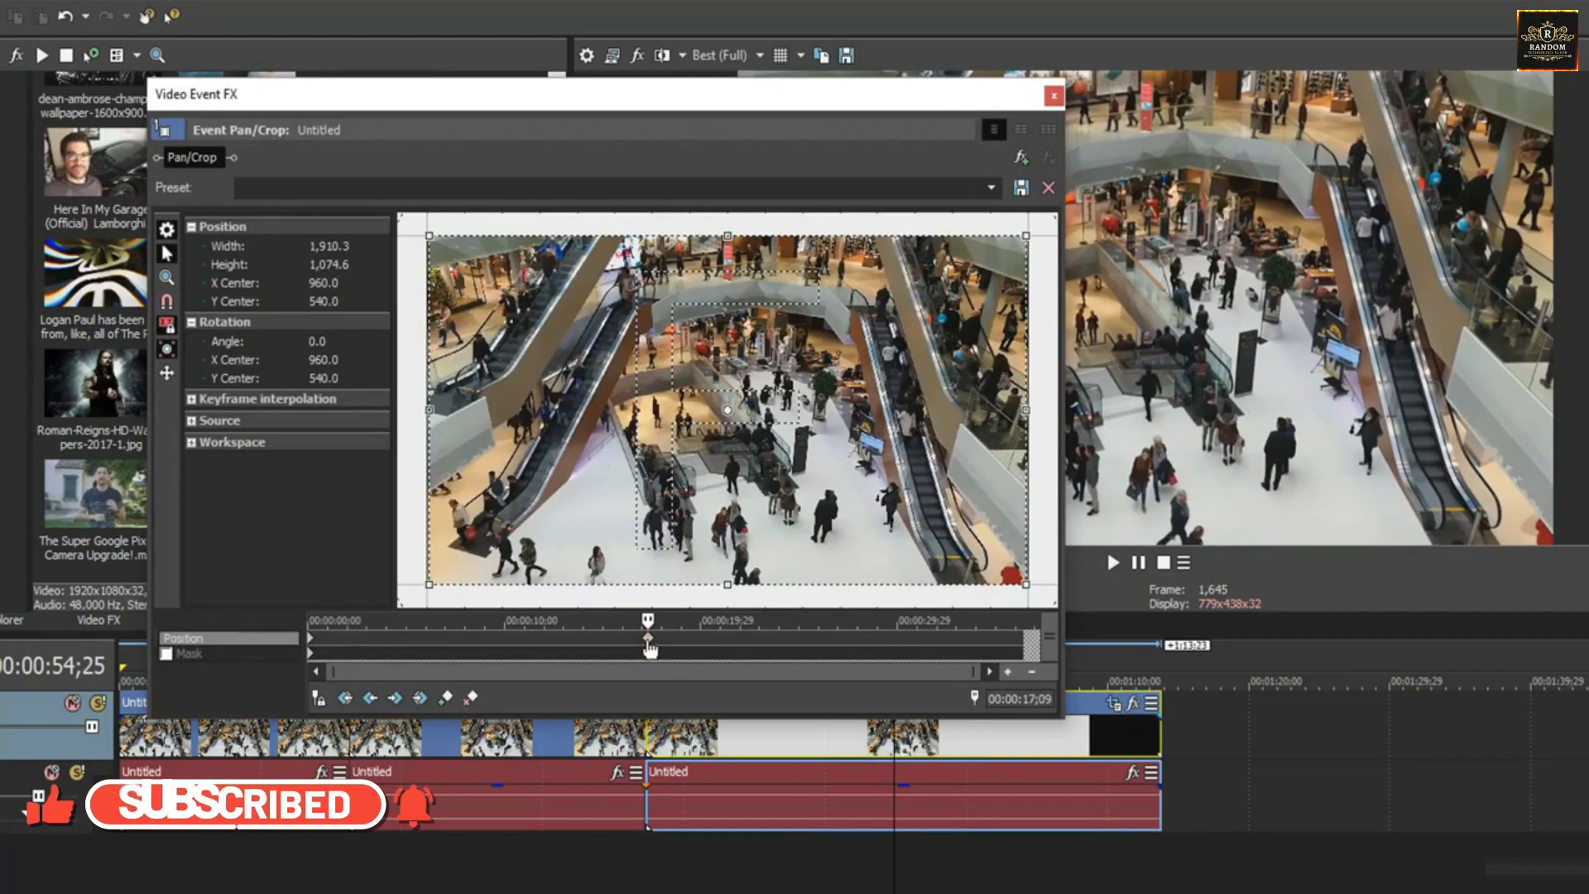
drag(649, 642, 559, 642)
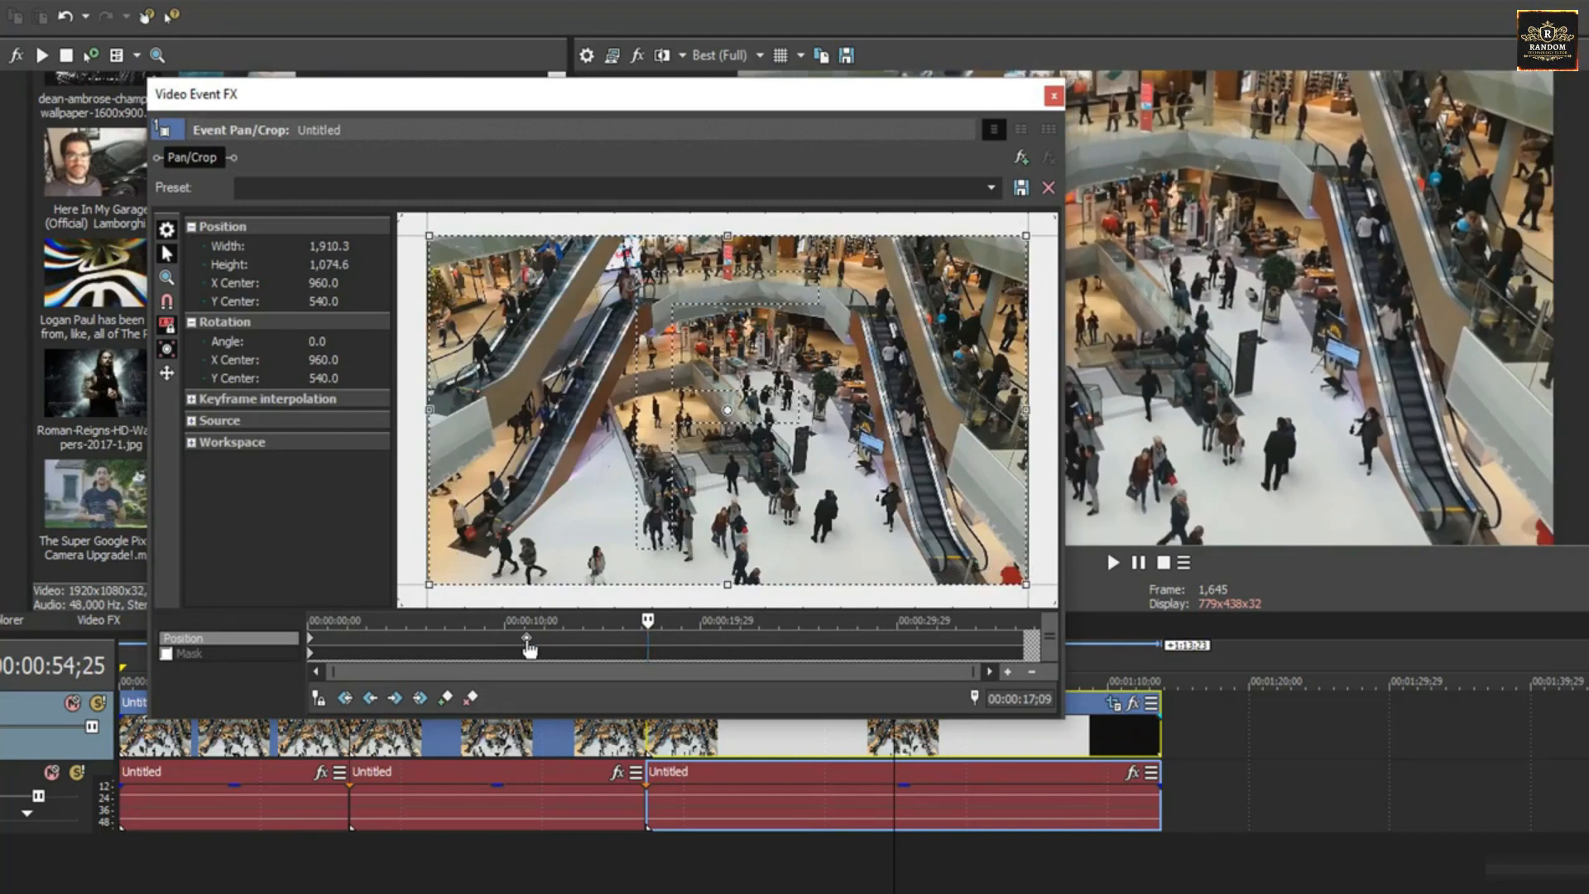
drag(616, 638, 495, 651)
click(1055, 99)
click(717, 750)
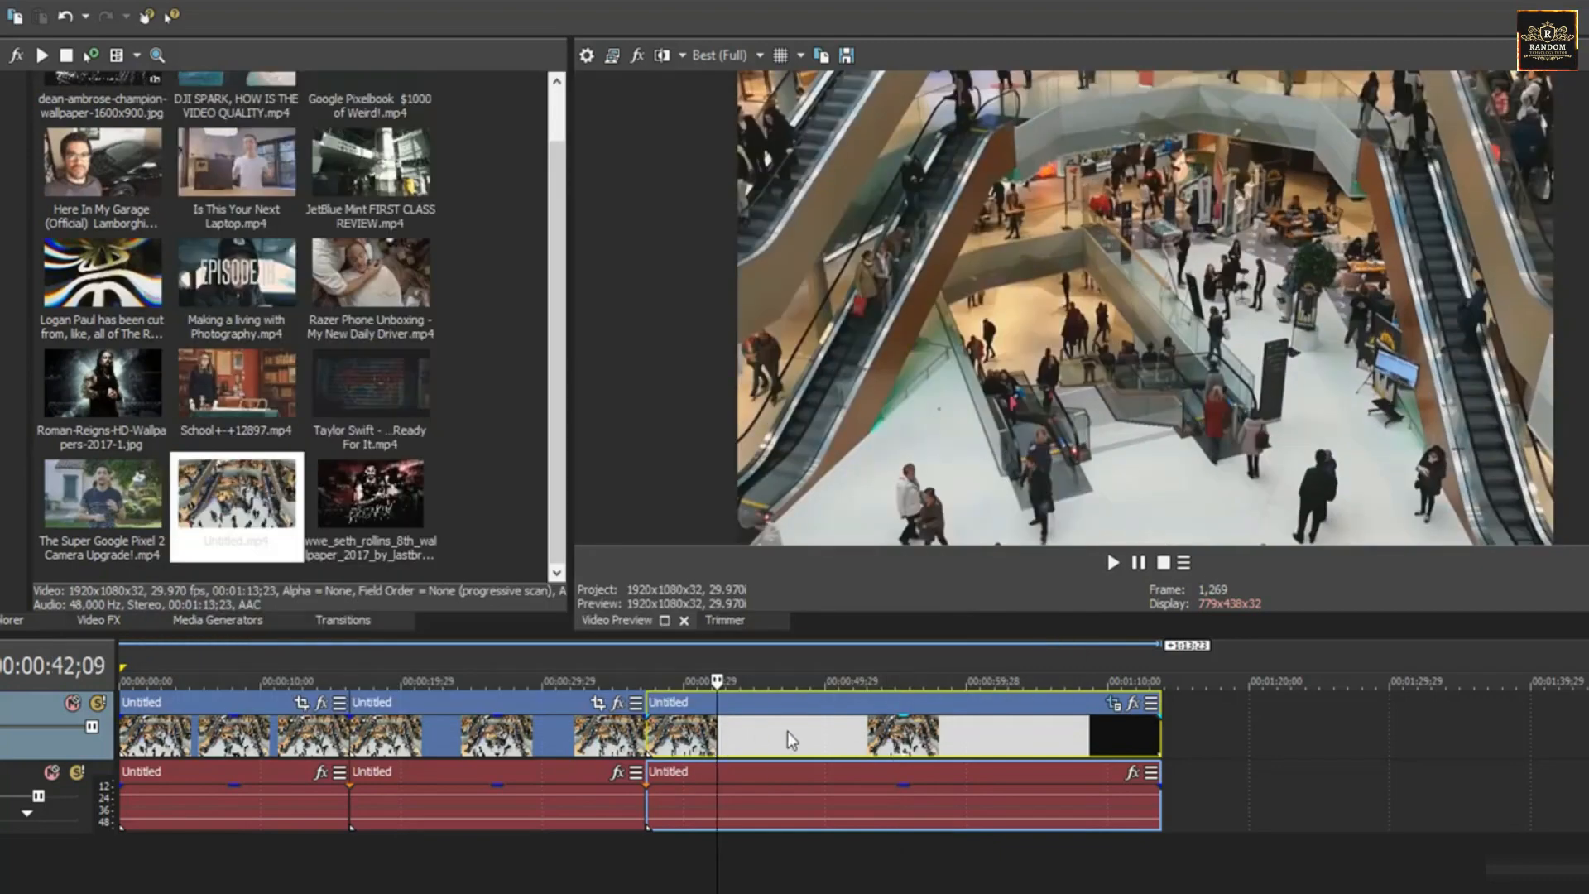